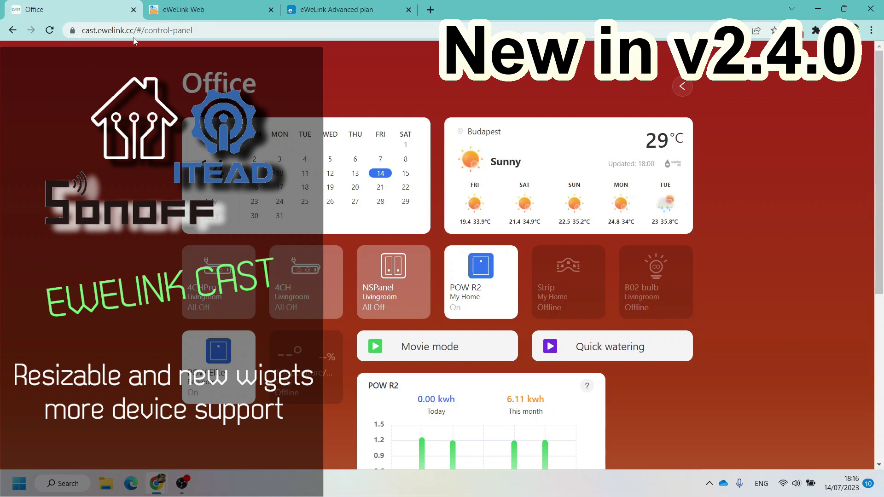
# Switch to the eWeLink Web browser tab and scroll down past the device cards.
pyautogui.click(194, 9)
pyautogui.scroll(-5, 493, 274)
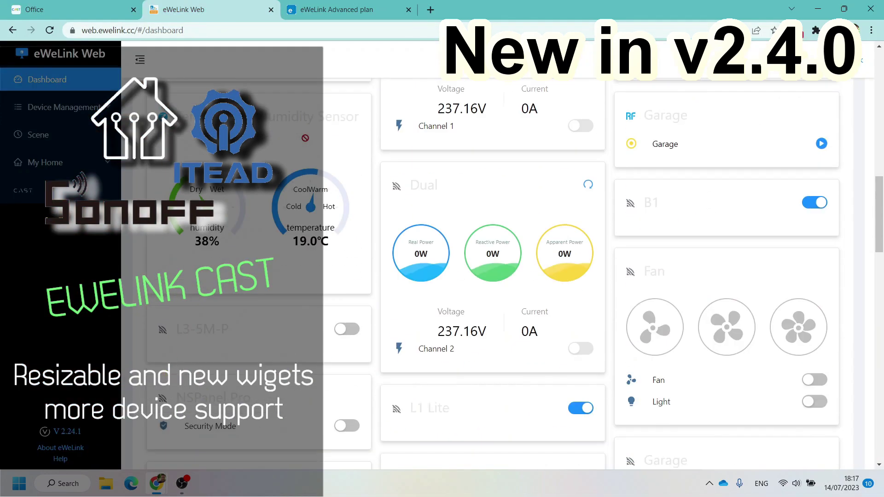
pyautogui.scroll(-2, 493, 274)
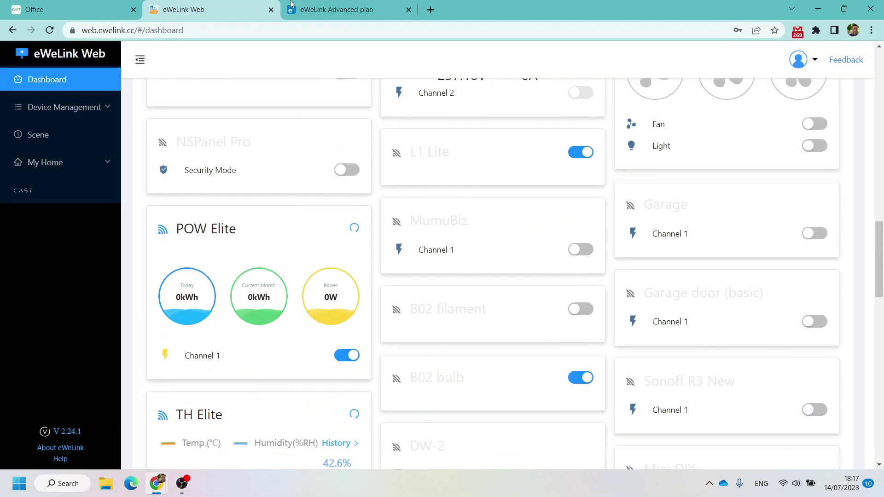
# Read the eWeLink Advanced plan features: Cast, Web, Keyboard Shortcuts, IFTTT, Expanded Capacity, Webhooks.
pyautogui.click(325, 10)
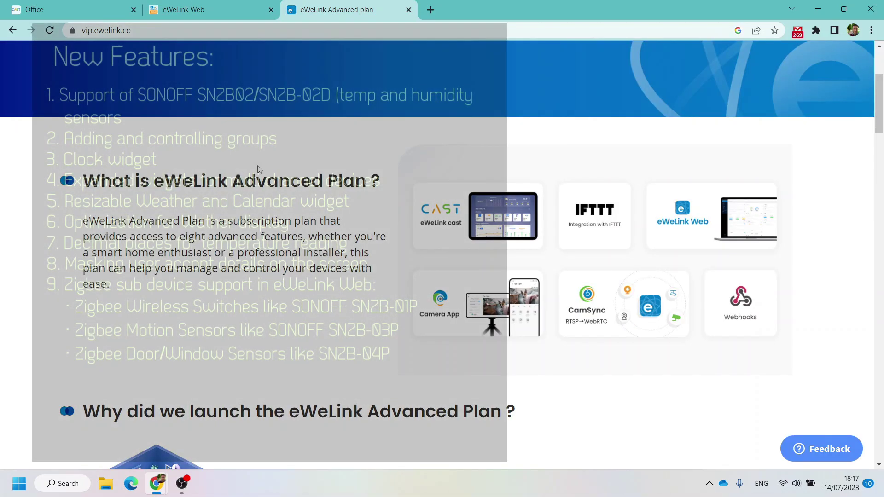
pyautogui.scroll(-5, 258, 195)
pyautogui.scroll(-7, 274, 203)
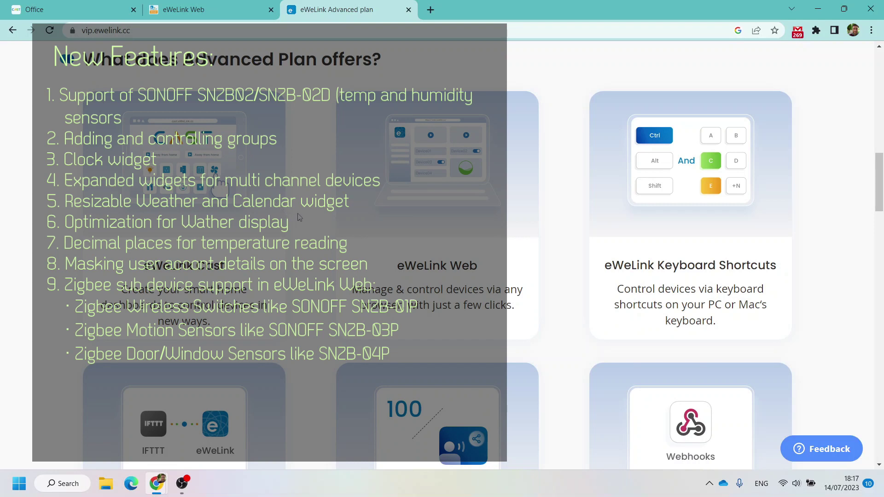
pyautogui.scroll(-1, 298, 217)
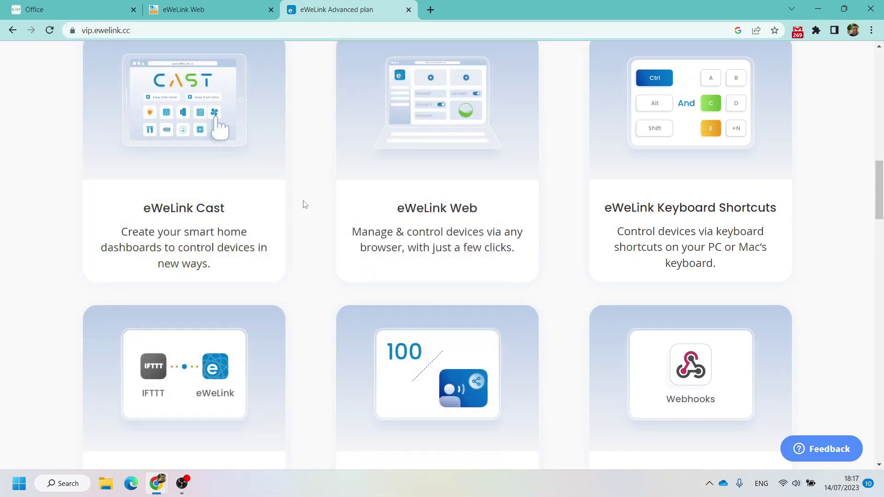
pyautogui.scroll(-2, 304, 205)
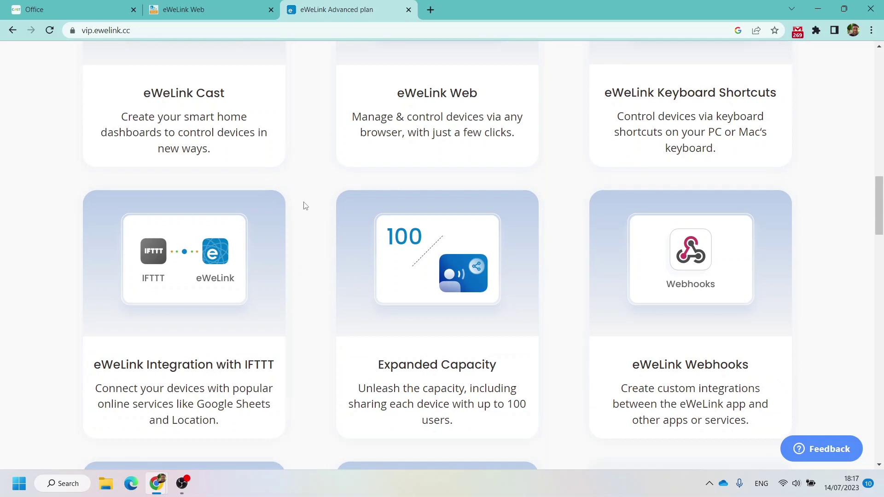
pyautogui.scroll(-2, 304, 206)
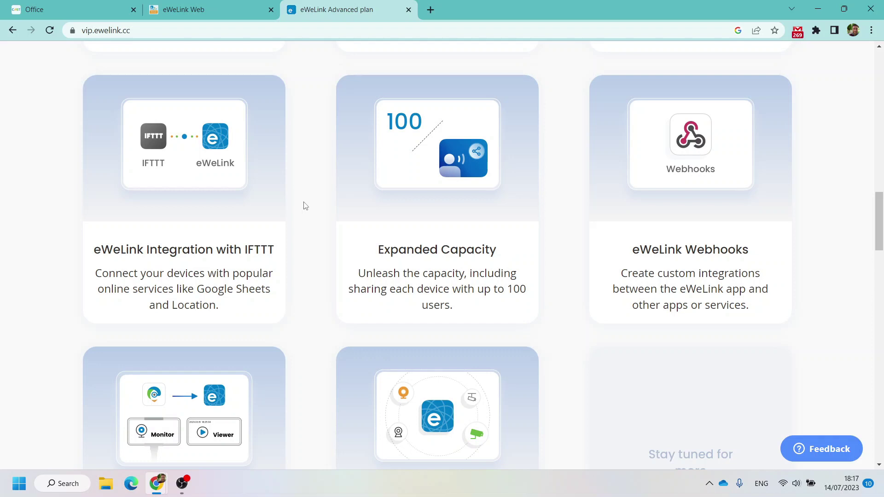
pyautogui.scroll(-3, 304, 206)
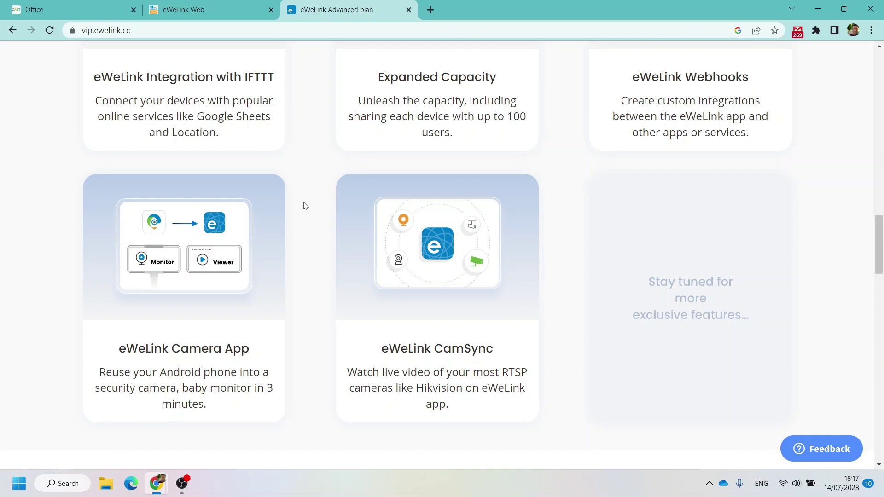
pyautogui.scroll(10, 304, 206)
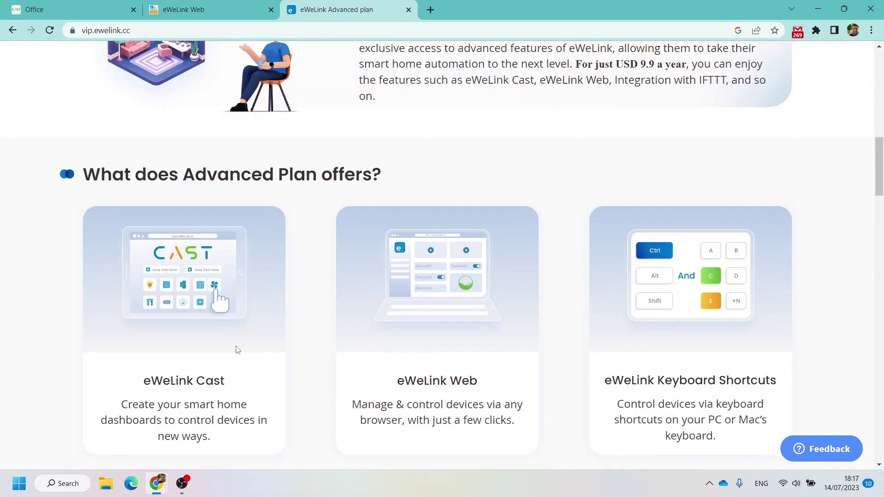
pyautogui.scroll(-2, 560, 347)
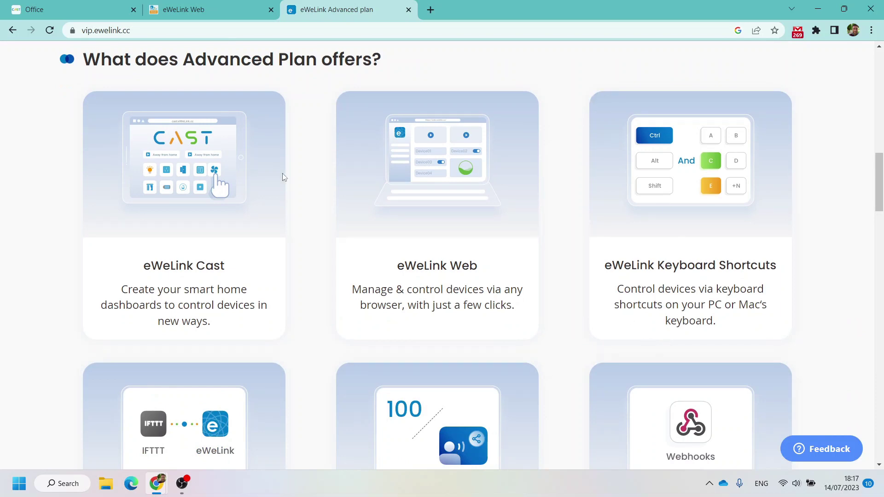
pyautogui.click(82, 7)
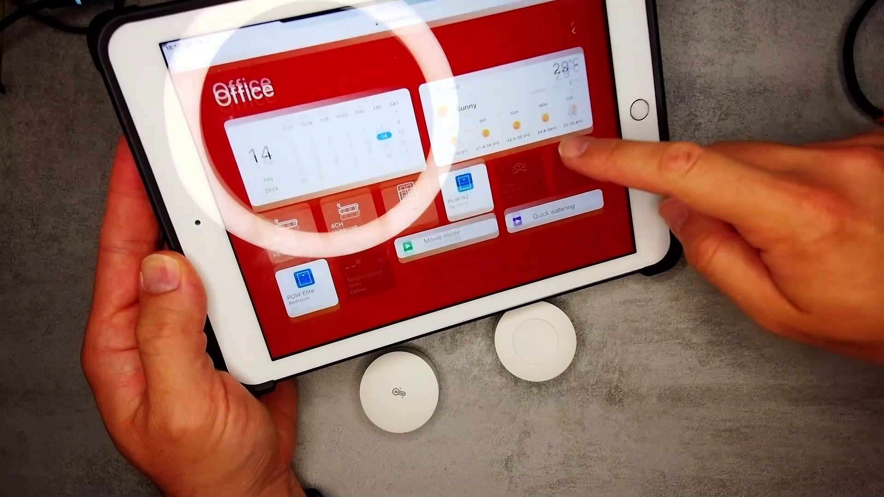
pyautogui.scroll(-3, 573, 115)
pyautogui.scroll(-5, 562, 139)
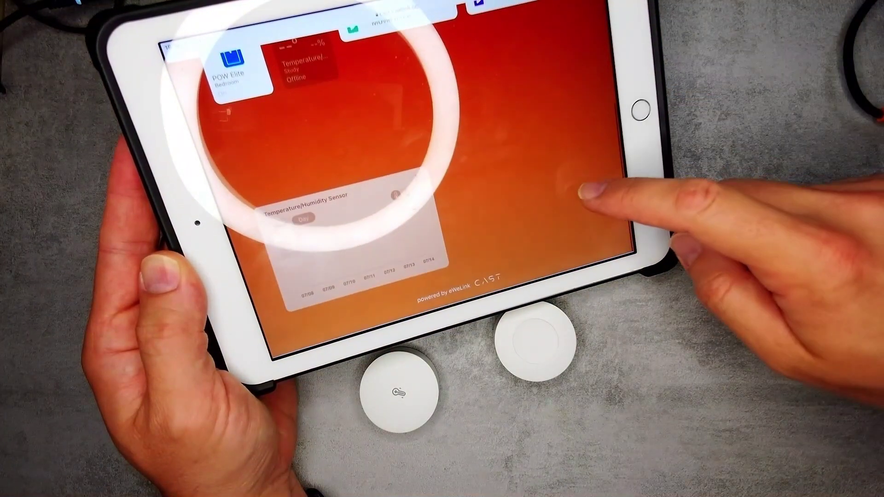
pyautogui.scroll(5, 563, 134)
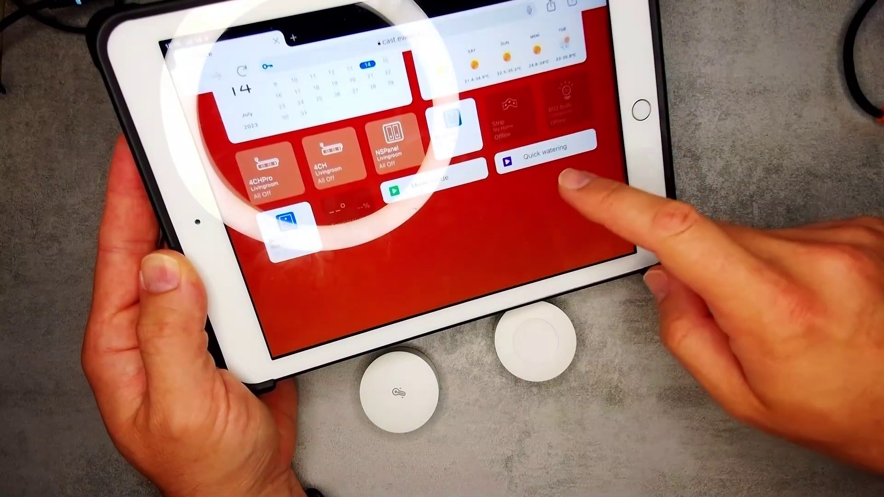
pyautogui.scroll(3, 460, 228)
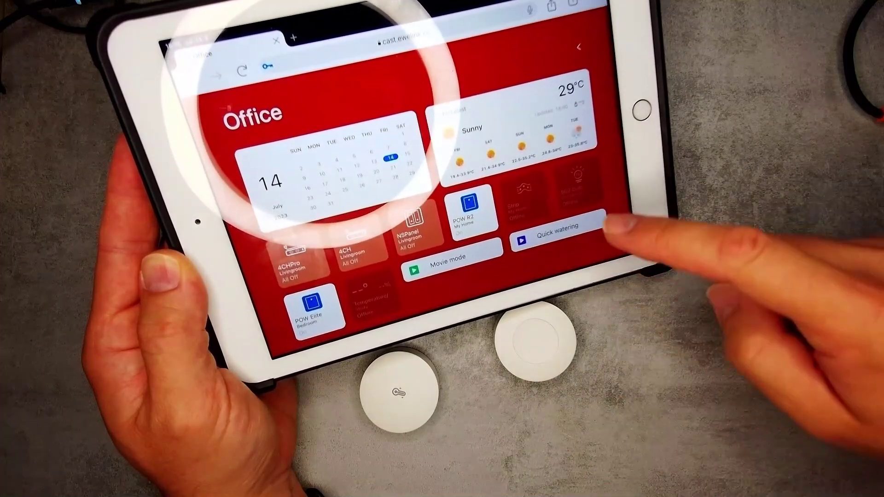
pyautogui.scroll(-5, 594, 184)
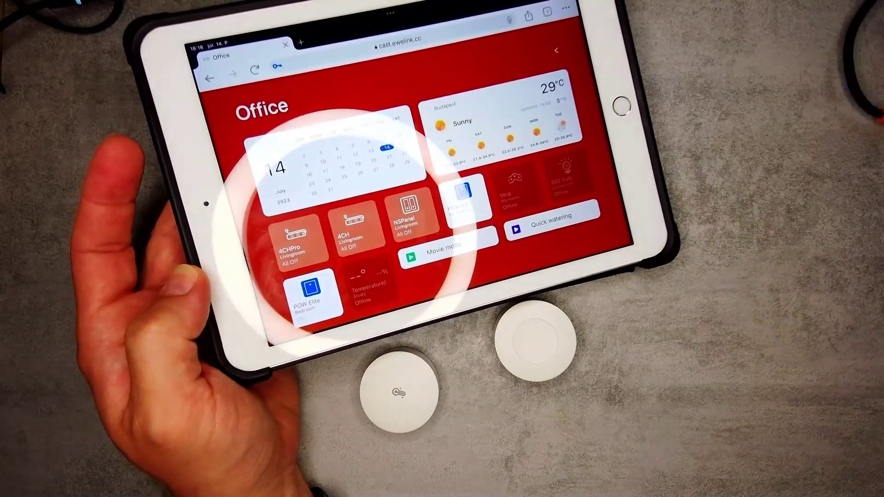
pyautogui.click(556, 51)
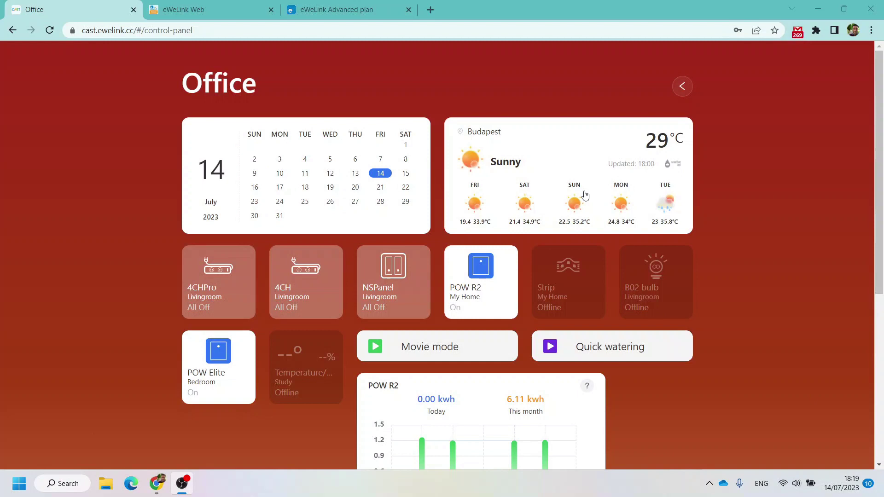
# Open the Office dashboard for editing from the CAST page in eWeLink Web.
pyautogui.click(187, 13)
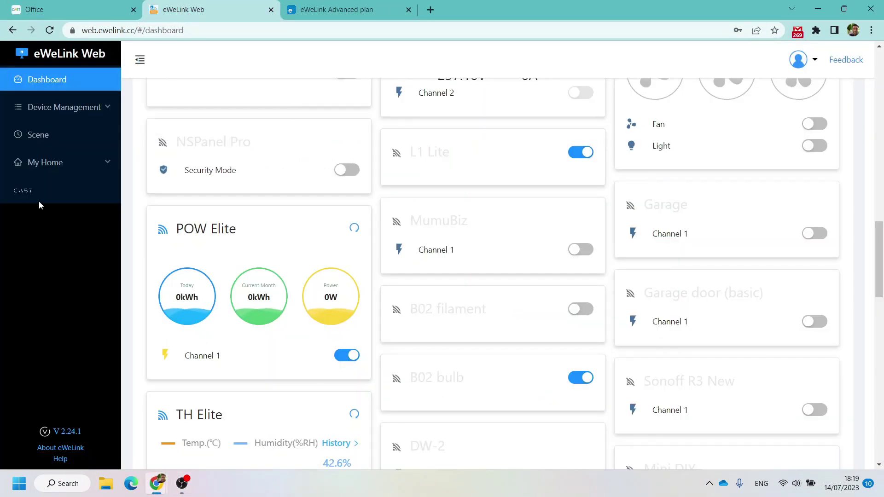
pyautogui.click(28, 194)
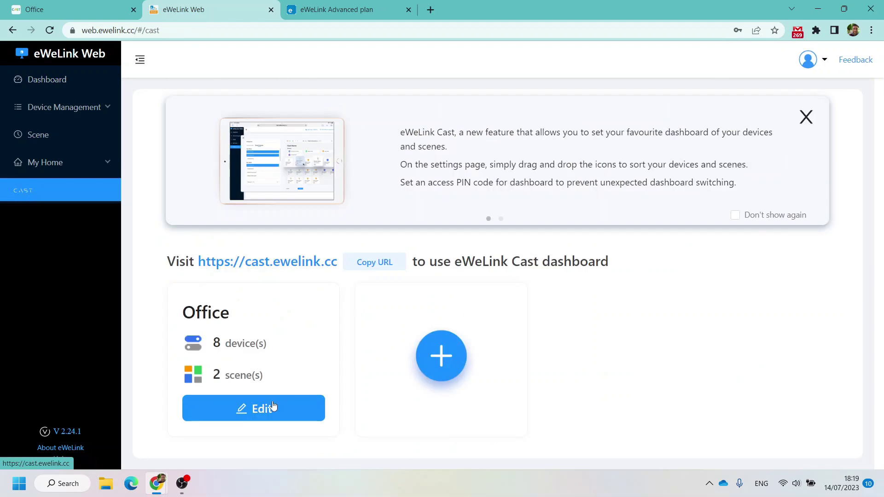
pyautogui.click(251, 411)
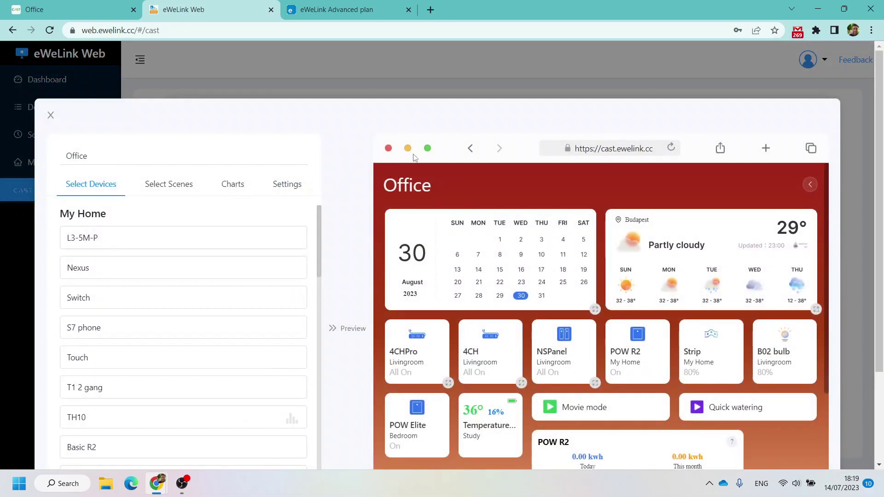
# Enlarge the 4CHPro tile in the preview so its four channel buttons show.
pyautogui.scroll(-1, 414, 158)
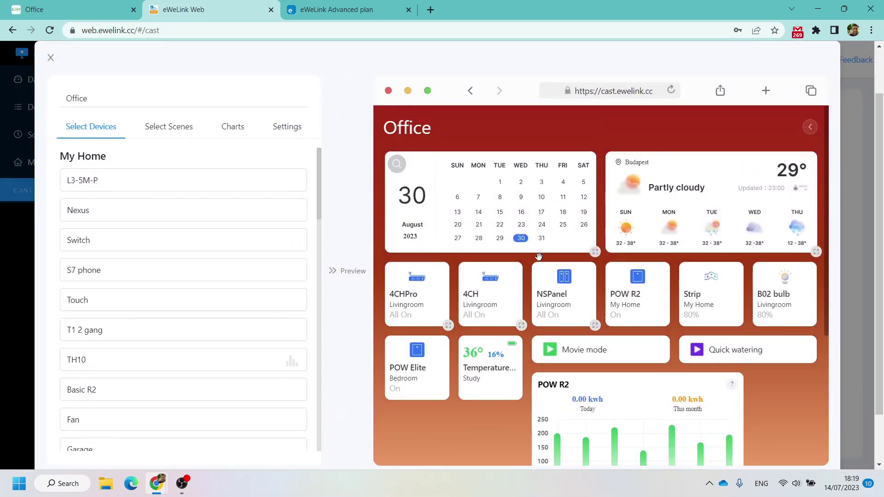
pyautogui.moveTo(422, 298); pyautogui.dragTo(444, 310)
pyautogui.click(448, 326)
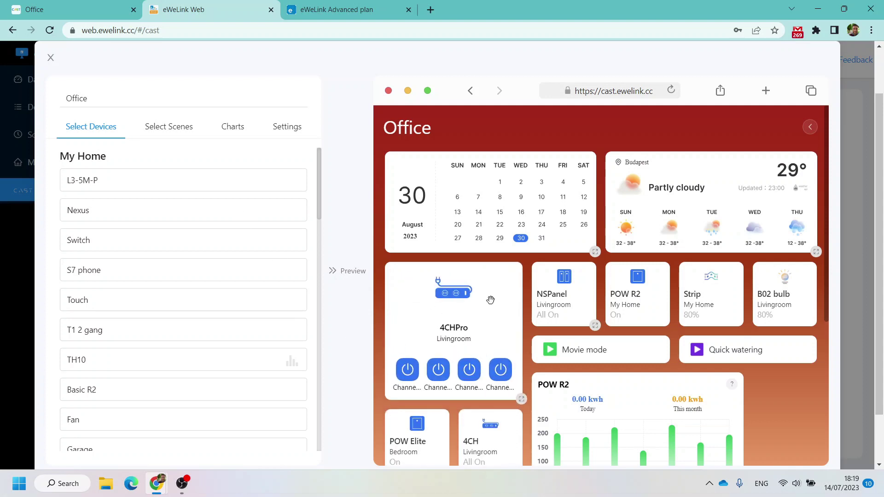
# Turn on Channel 3 of the 4CHPro on the live Office dashboard, then return to the editor.
pyautogui.click(106, 10)
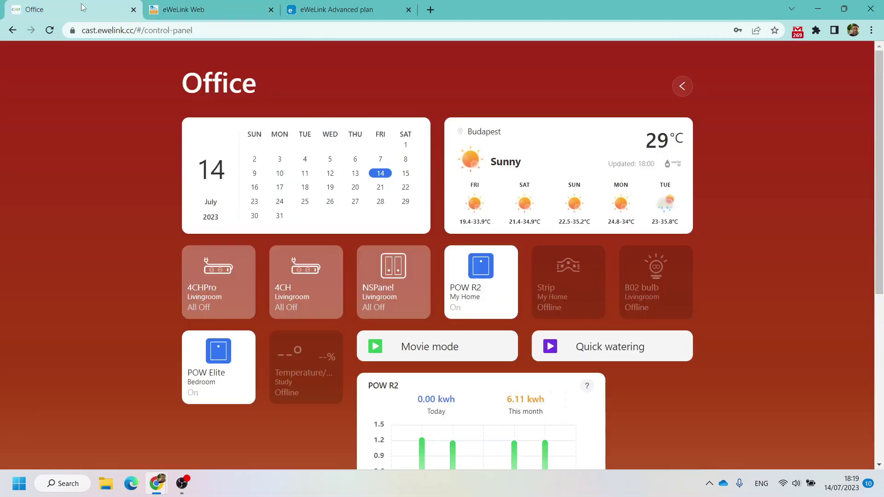
pyautogui.click(222, 280)
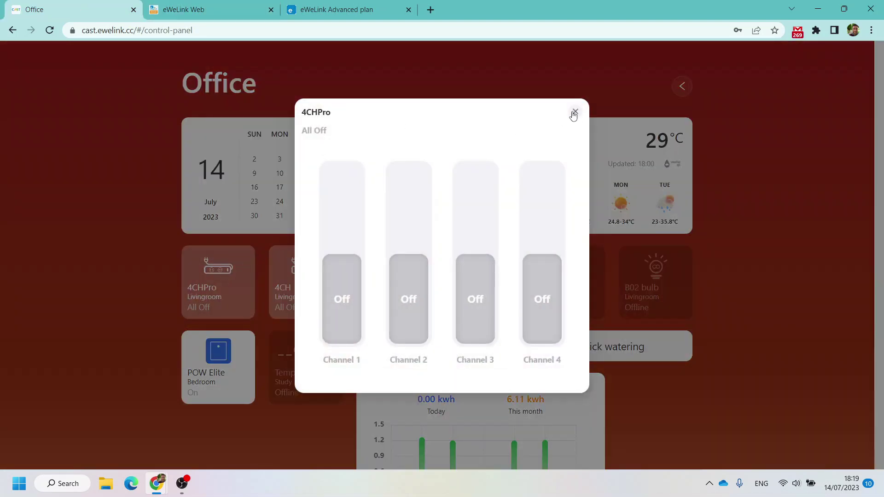
pyautogui.click(479, 309)
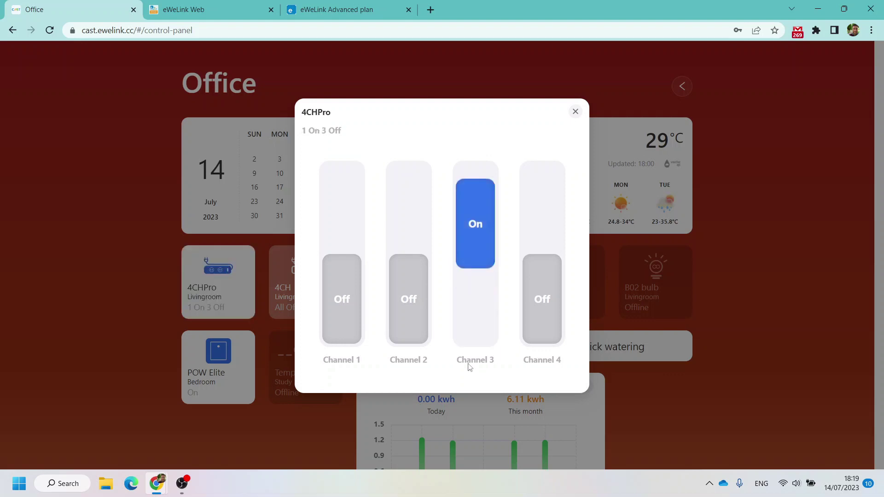
pyautogui.click(575, 112)
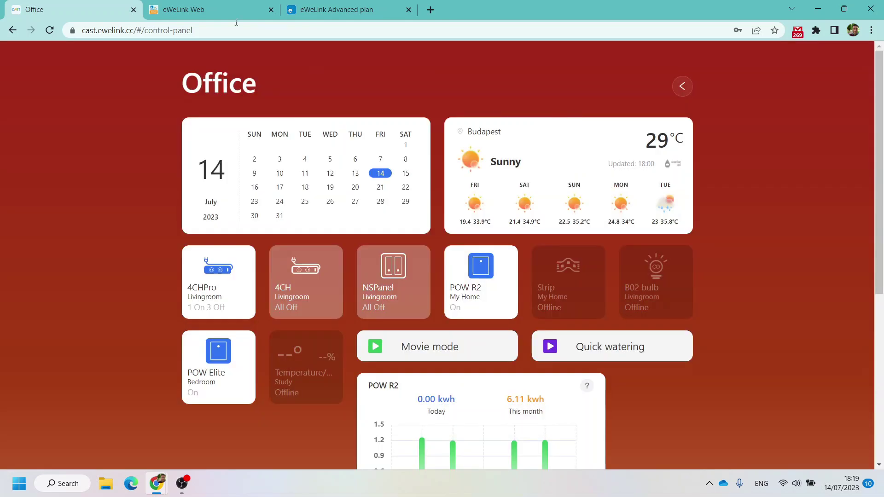
pyautogui.click(194, 10)
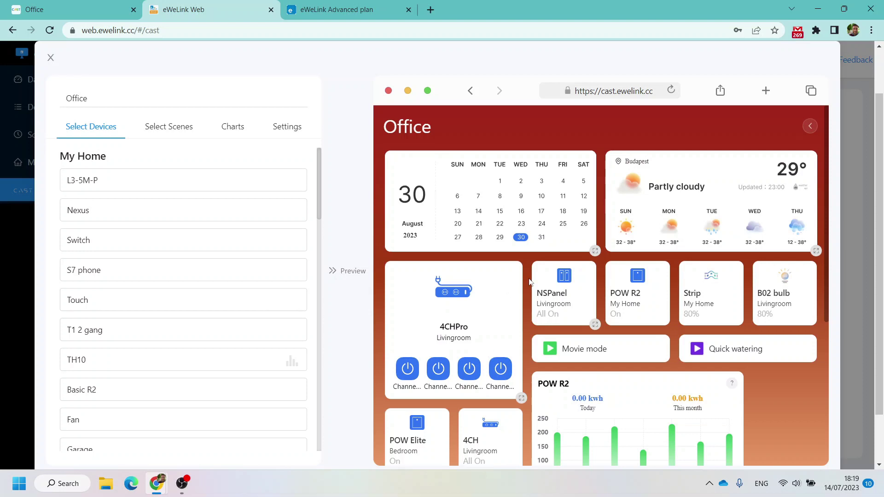
# Enlarge the NSPanel tile to show its channels and move Movie mode under Quick watering.
pyautogui.scroll(-3, 530, 282)
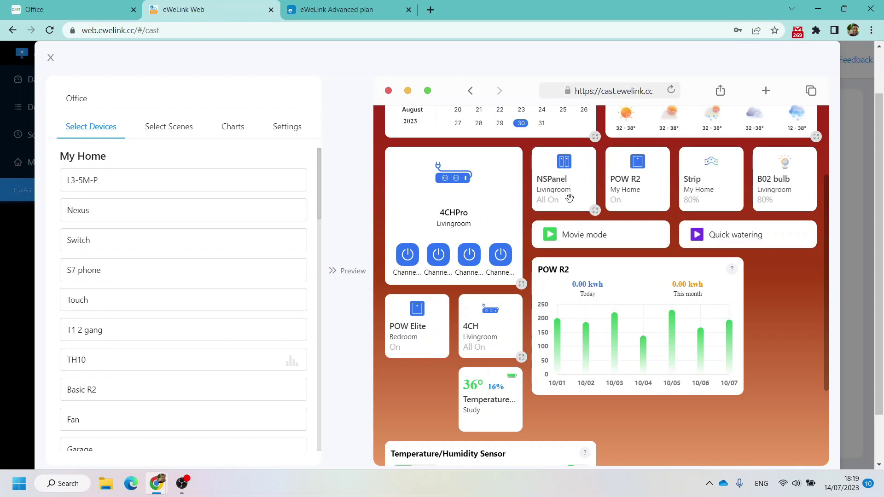
pyautogui.click(595, 211)
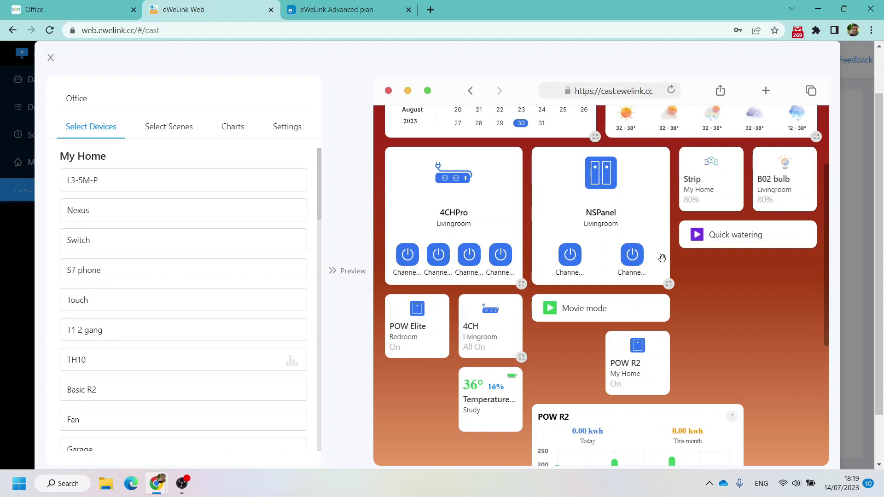
pyautogui.moveTo(590, 312); pyautogui.dragTo(726, 285)
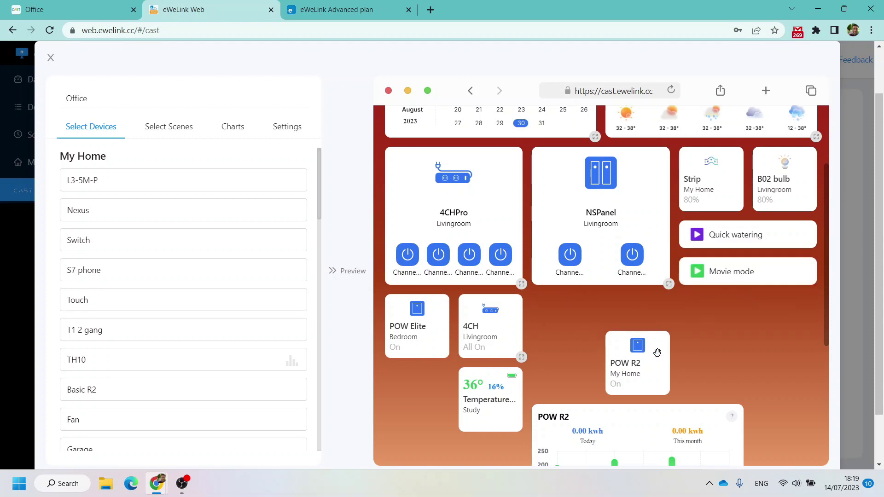
# Place POW R2 and Temperature cards beside 4CH, and the sensor chart beside the POW R2 chart.
pyautogui.moveTo(650, 351); pyautogui.dragTo(564, 322)
pyautogui.moveTo(507, 391); pyautogui.dragTo(504, 285)
pyautogui.scroll(-3, 677, 385)
pyautogui.moveTo(518, 454); pyautogui.dragTo(734, 305)
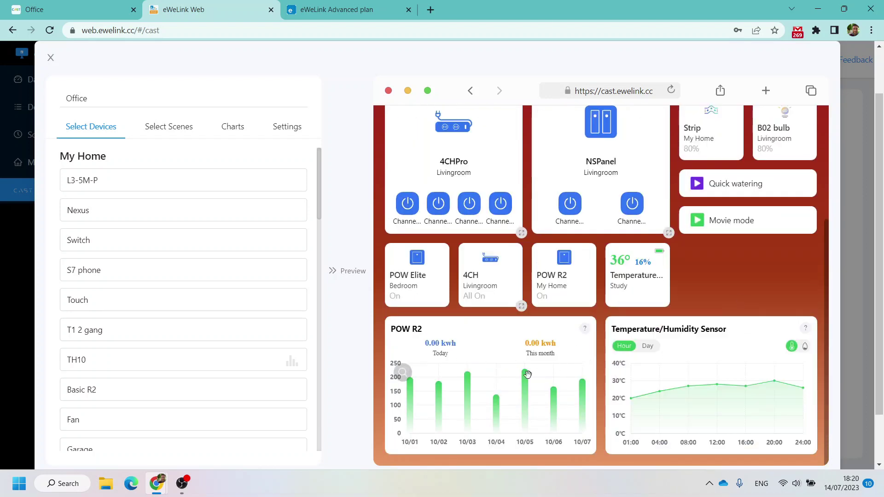
pyautogui.scroll(4, 785, 253)
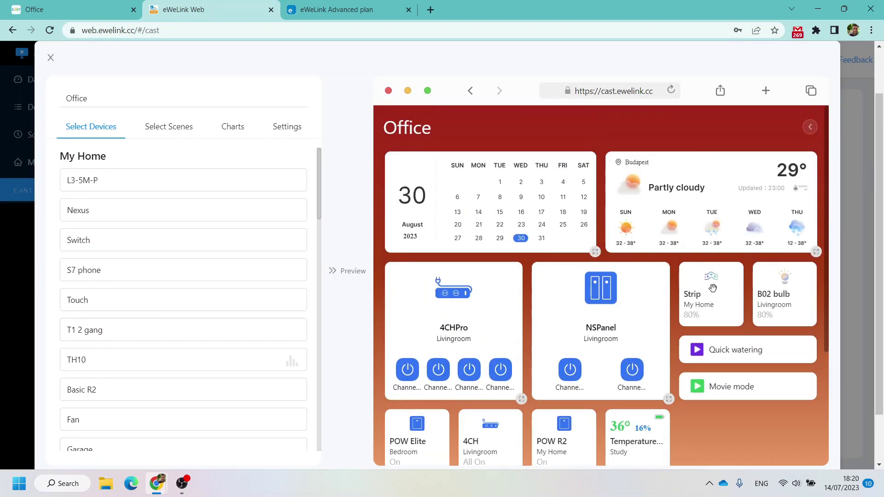
# Shrink the calendar and weather cards to compact size and put them side by side.
pyautogui.click(595, 251)
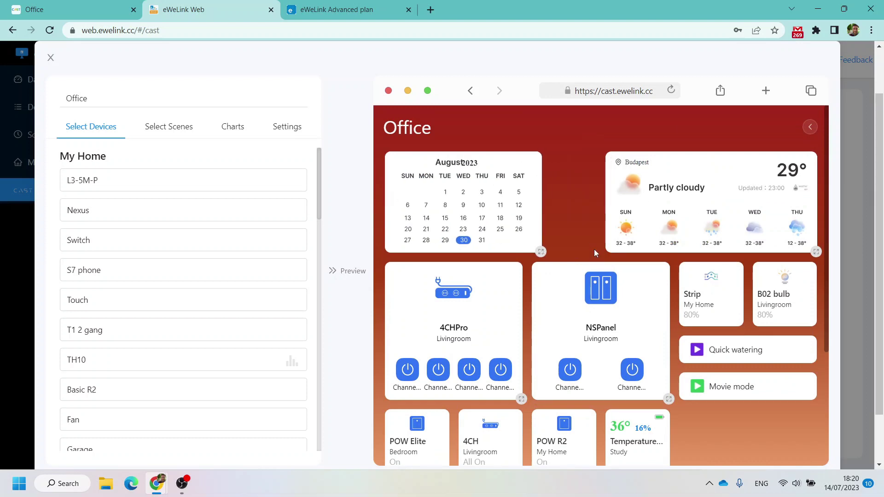
pyautogui.click(816, 251)
pyautogui.moveTo(669, 176); pyautogui.dragTo(604, 177)
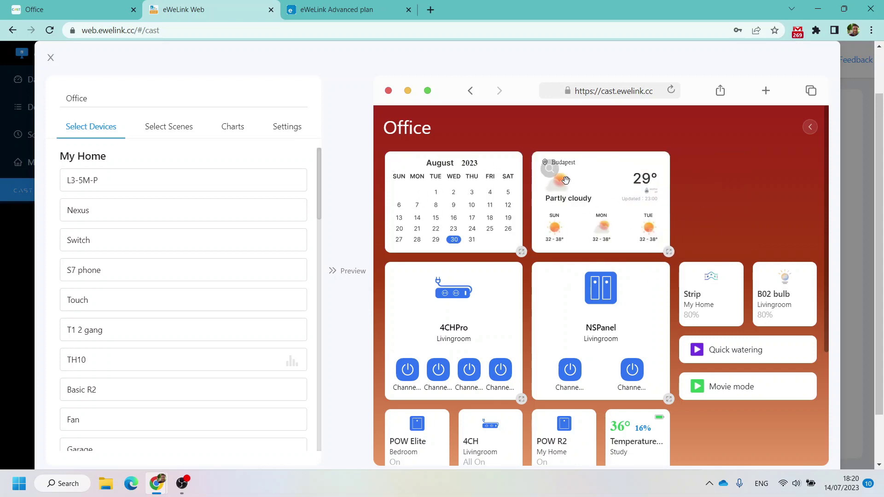
# Move the Strip and B02 bulb cards up beside the weather card.
pyautogui.moveTo(708, 289); pyautogui.dragTo(709, 179)
pyautogui.moveTo(784, 278); pyautogui.dragTo(782, 178)
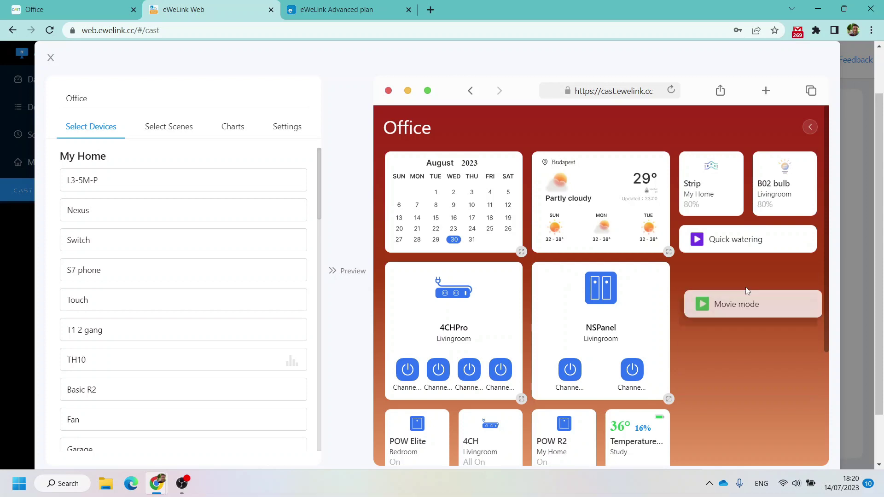
pyautogui.moveTo(747, 291); pyautogui.dragTo(737, 277)
# Arrange 4CH, POW R2, POW Elite and Temperature as a 2×2 block under Movie mode.
pyautogui.scroll(-1, 736, 277)
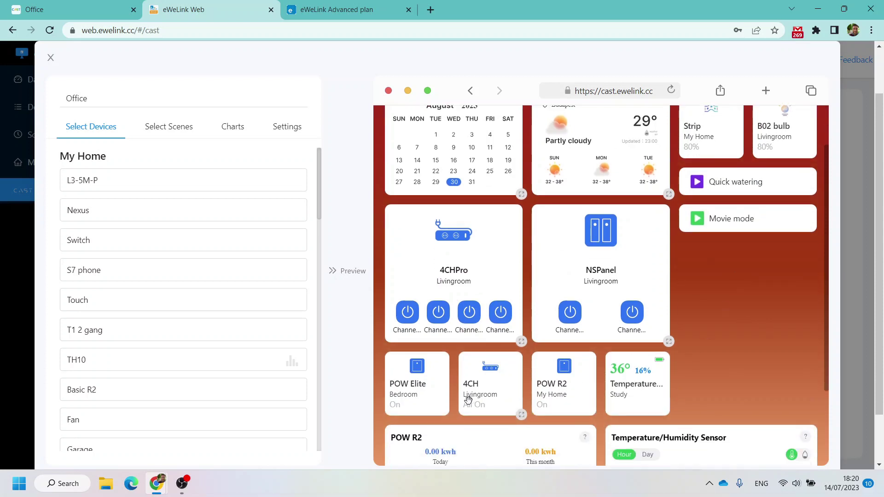
pyautogui.moveTo(501, 391); pyautogui.dragTo(714, 282)
pyautogui.moveTo(564, 382); pyautogui.dragTo(784, 276)
pyautogui.moveTo(398, 419); pyautogui.dragTo(715, 364)
pyautogui.moveTo(651, 395); pyautogui.dragTo(782, 343)
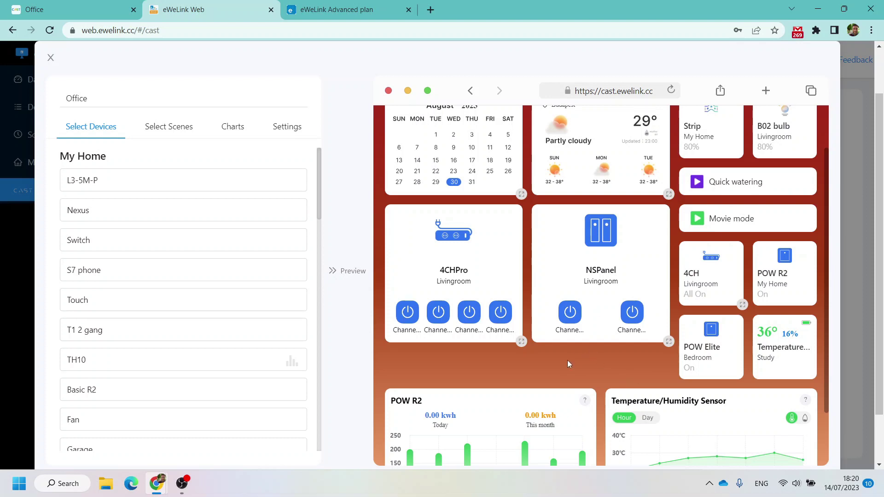
# Review the selected devices and scenes, then show the Charts settings with POW R2 and sensor history.
pyautogui.scroll(2, 609, 229)
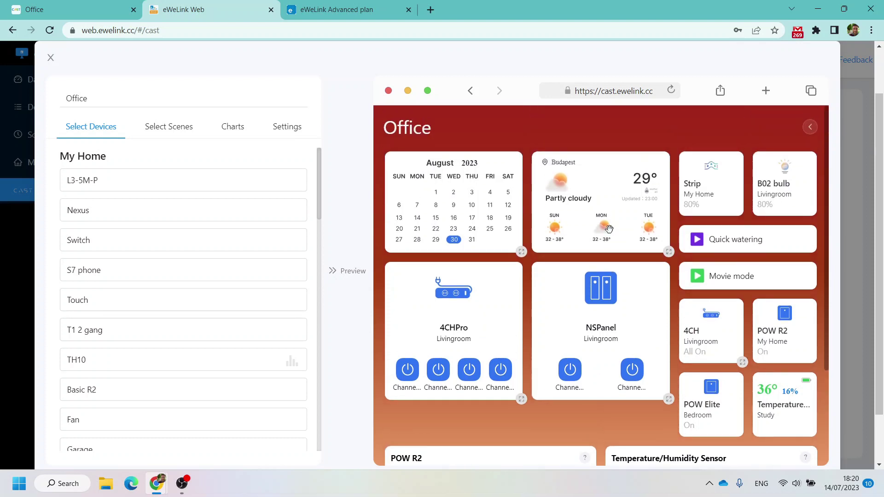
pyautogui.scroll(-6, 278, 262)
pyautogui.scroll(-5, 277, 262)
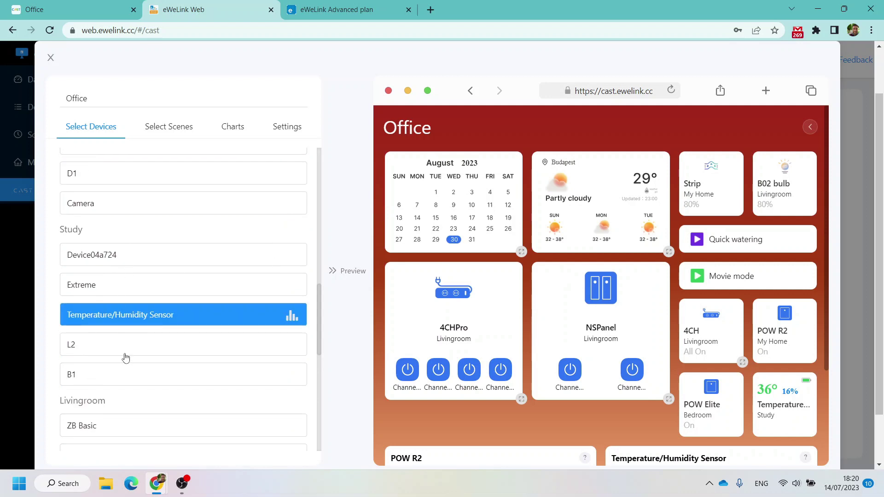
pyautogui.scroll(-5, 124, 358)
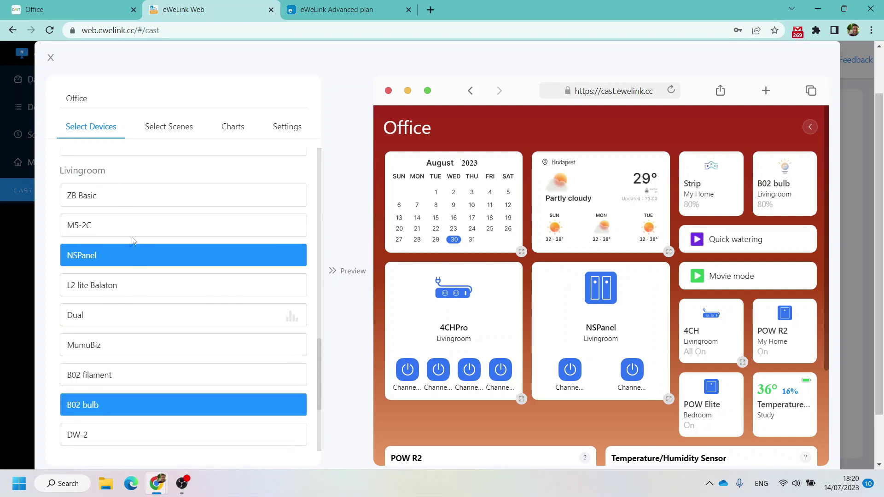
pyautogui.scroll(-4, 137, 274)
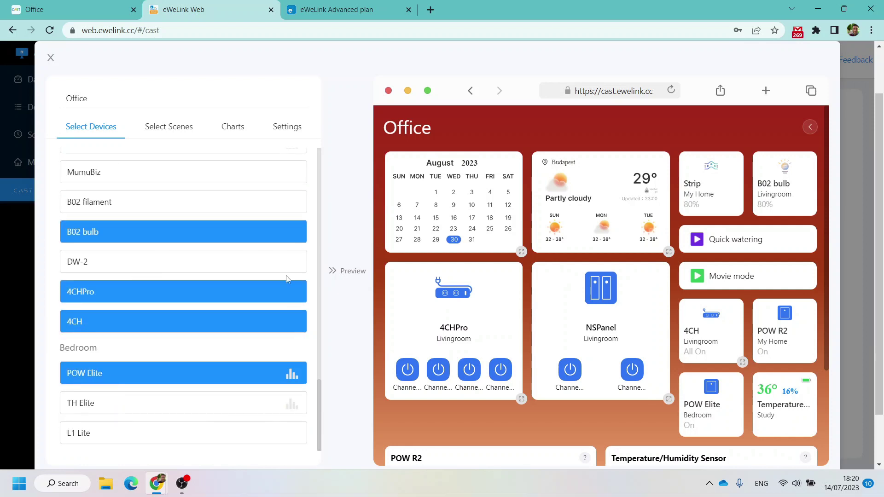
pyautogui.scroll(20, 238, 258)
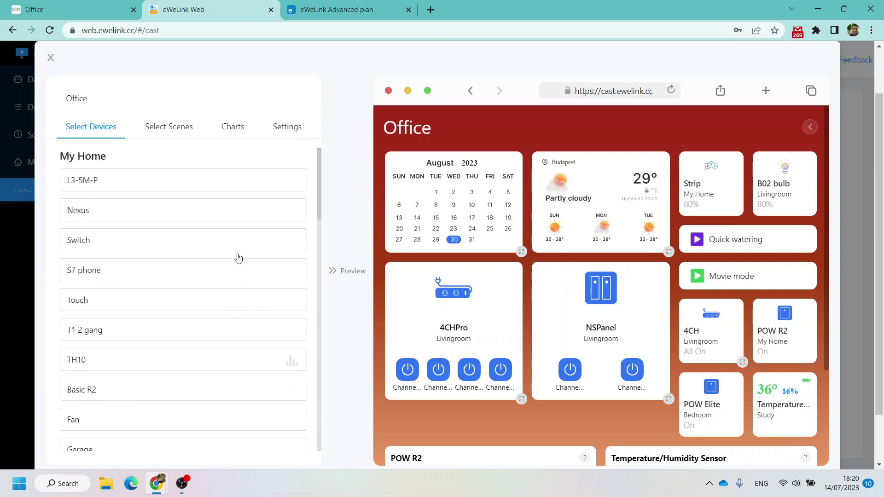
pyautogui.click(175, 130)
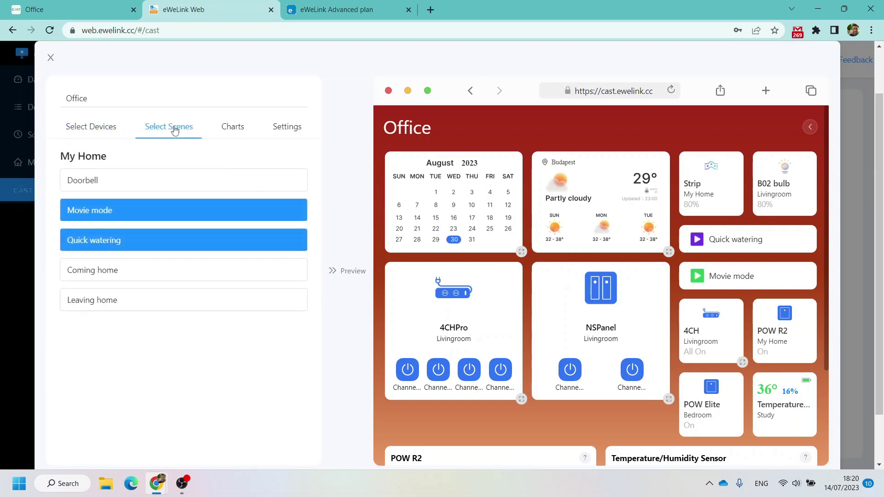
pyautogui.click(229, 130)
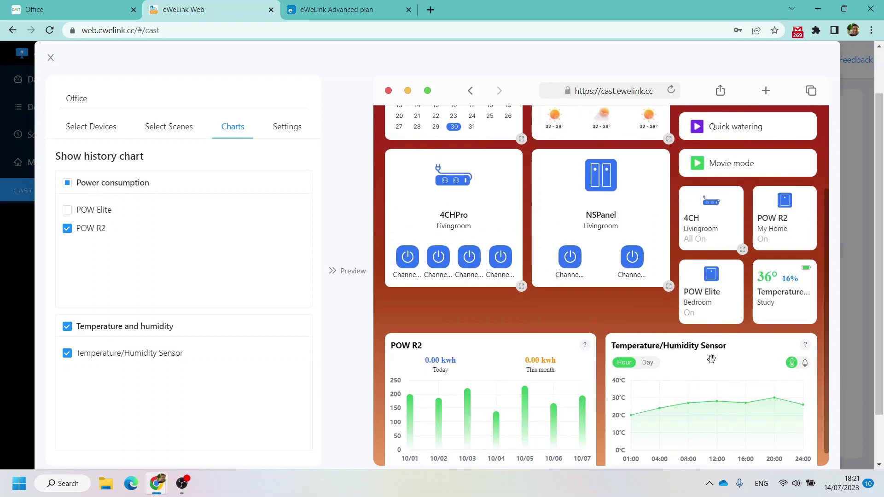
pyautogui.scroll(-3, 717, 337)
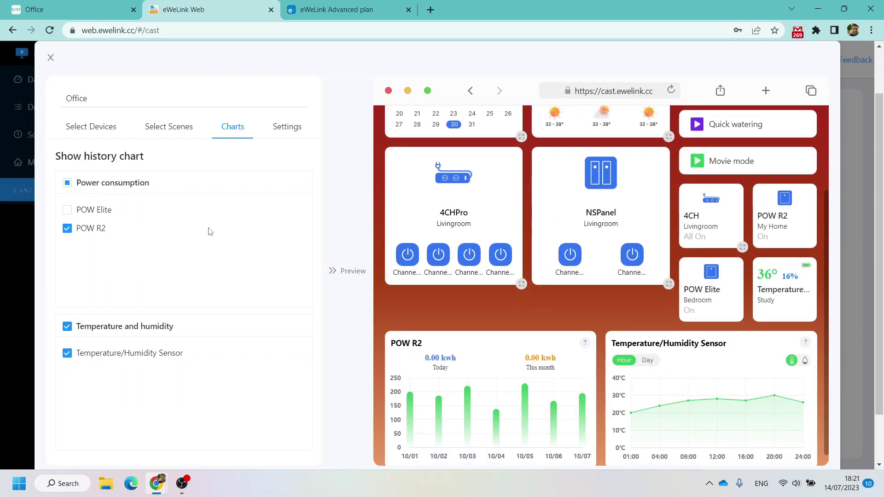
pyautogui.scroll(1, 253, 285)
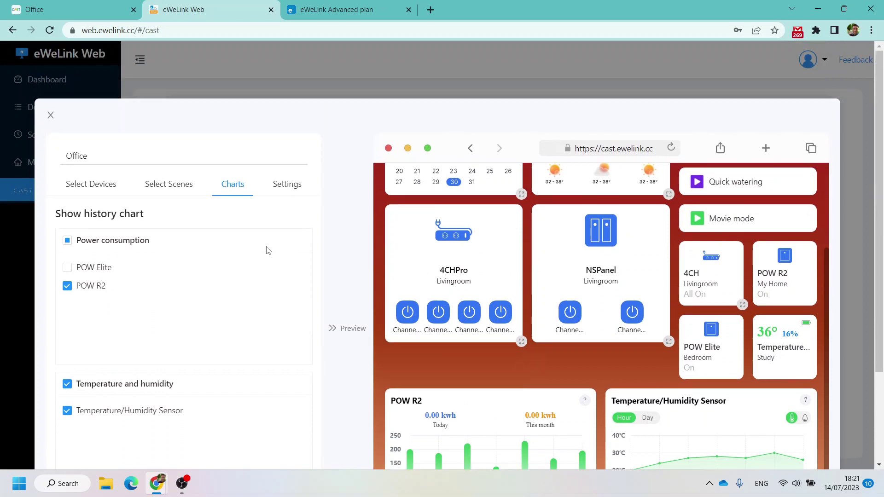
# Enable the Clock widget in Settings and widen the clock tile so 6:21 PM fits one line.
pyautogui.click(286, 185)
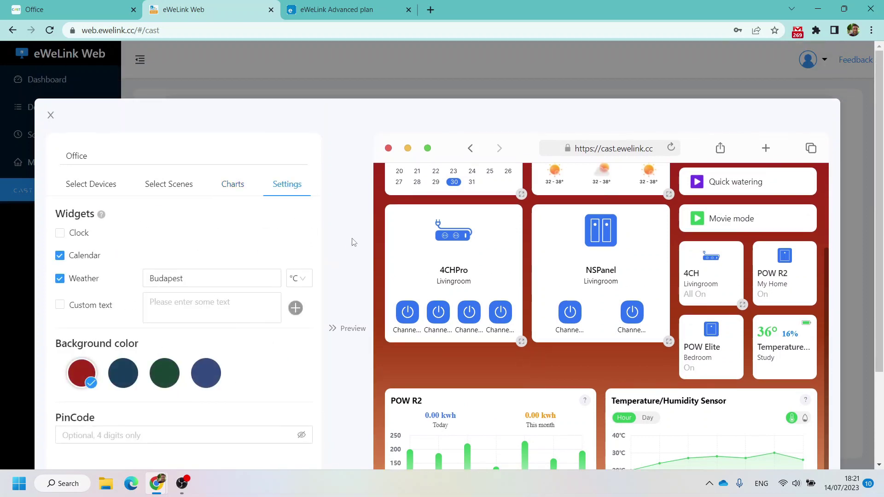
pyautogui.scroll(-1, 354, 242)
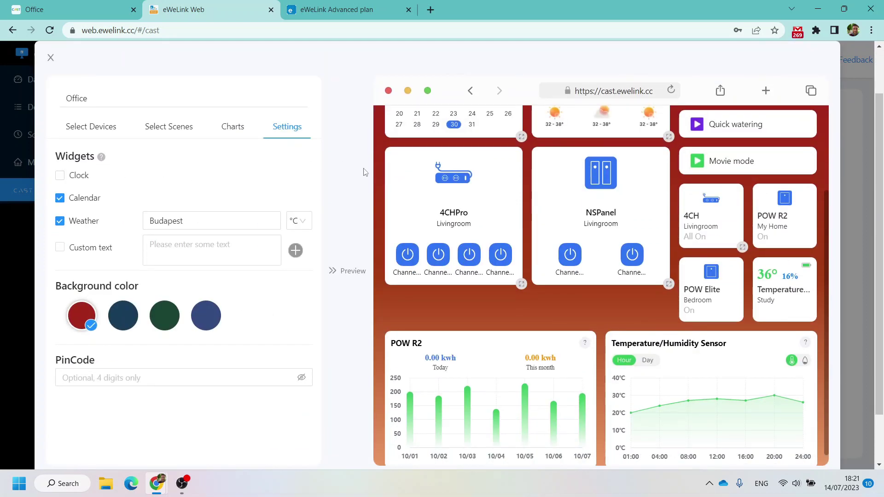
pyautogui.click(72, 178)
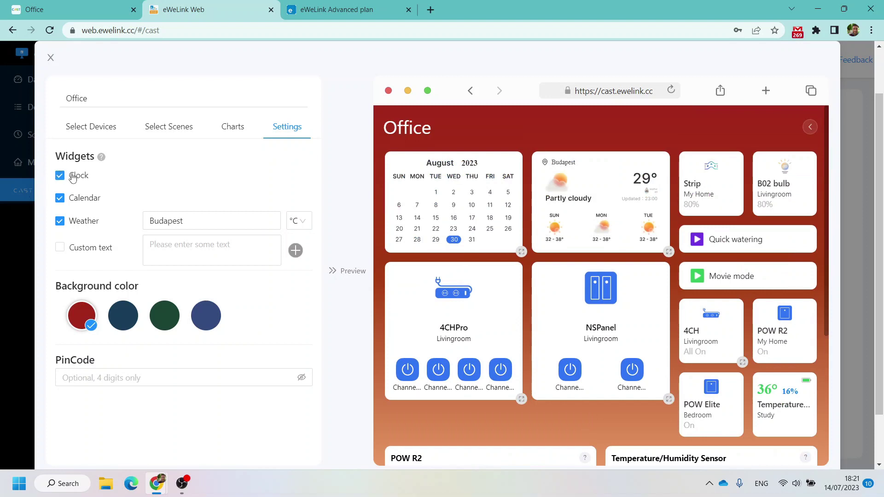
pyautogui.scroll(-4, 486, 418)
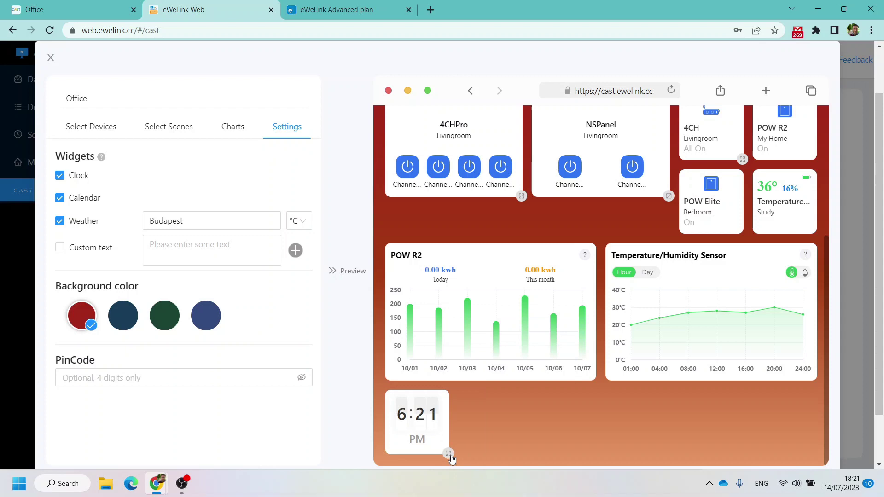
pyautogui.moveTo(449, 453); pyautogui.dragTo(516, 427)
# Set the Office dashboard background to dark green and save the dashboard.
pyautogui.click(122, 315)
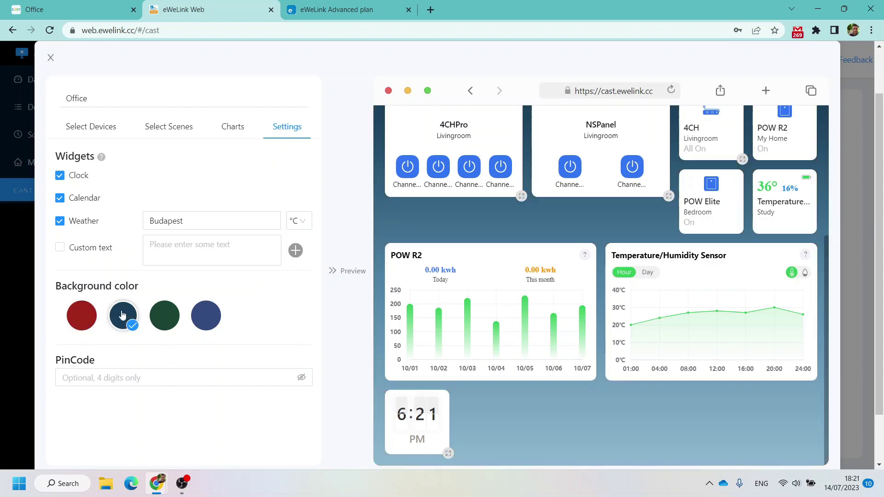
pyautogui.click(154, 321)
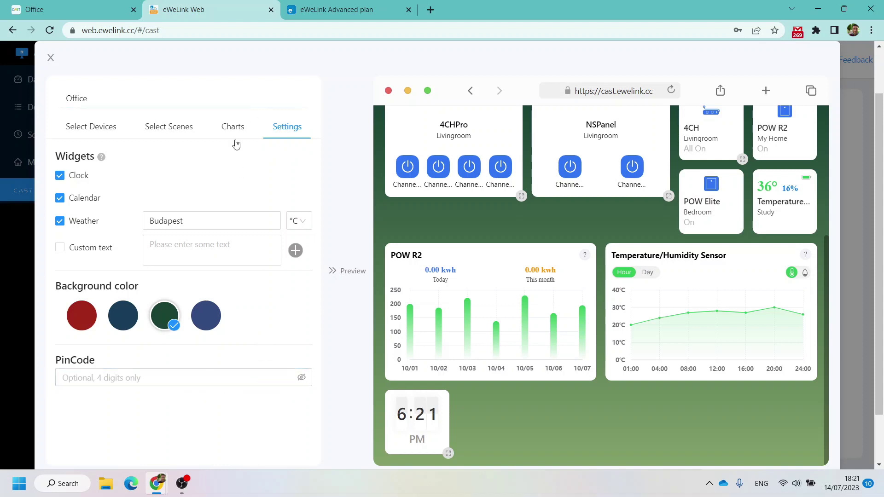
pyautogui.scroll(1, 311, 314)
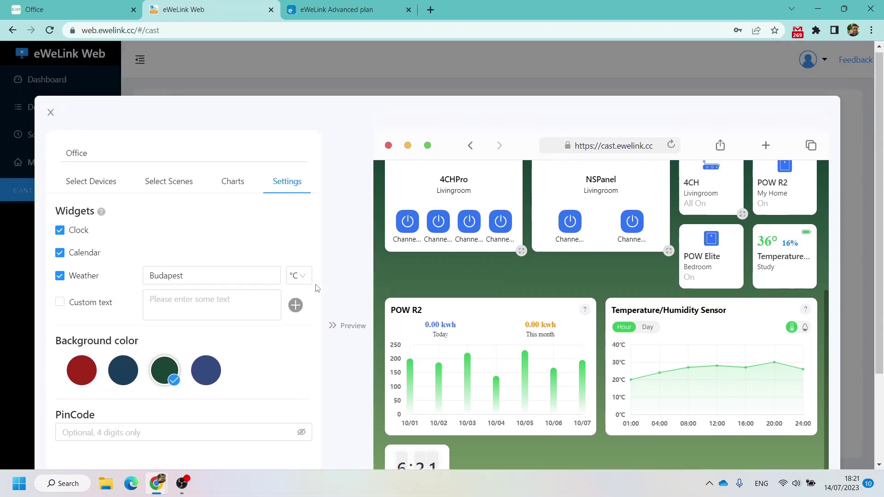
pyautogui.scroll(-3, 393, 276)
pyautogui.scroll(6, 392, 280)
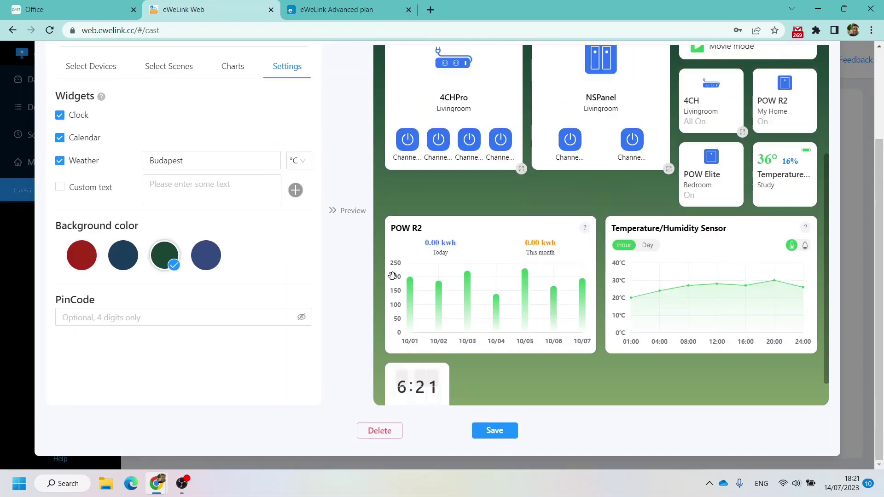
pyautogui.click(50, 116)
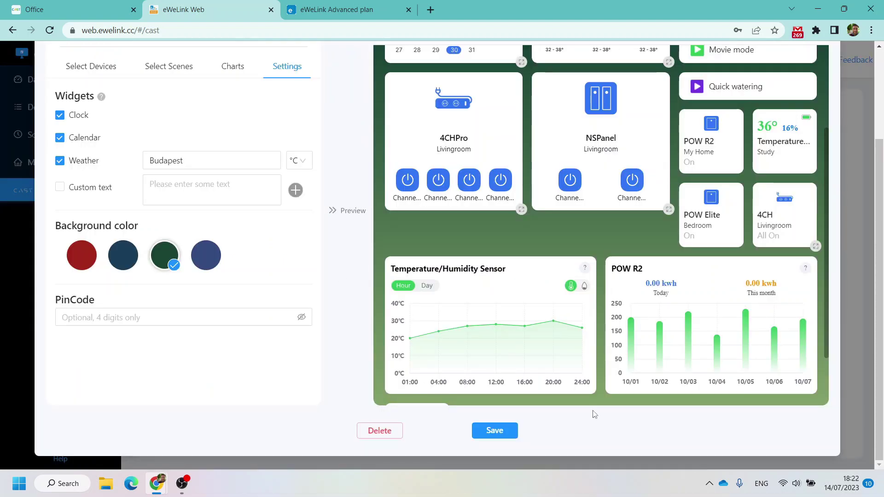
pyautogui.click(495, 430)
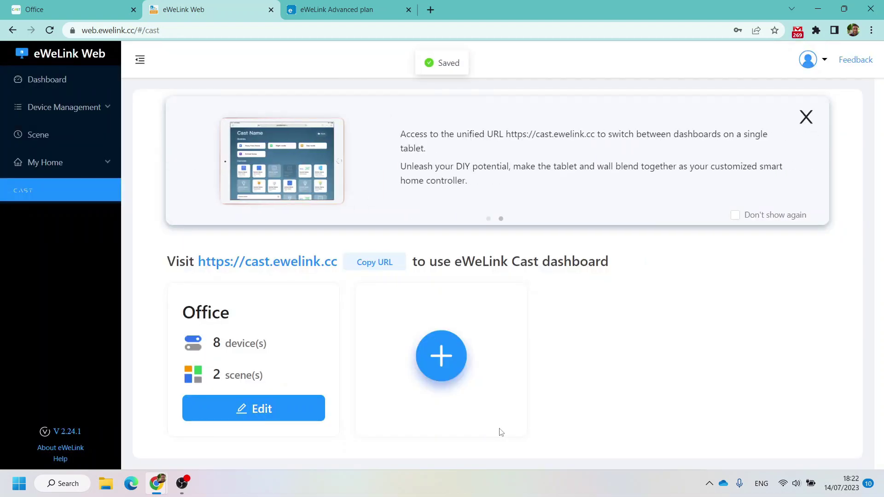
# Open the live Office dashboard, dismiss the configuration-changed notice, and turn on 4CHPro Channel4.
pyautogui.click(51, 6)
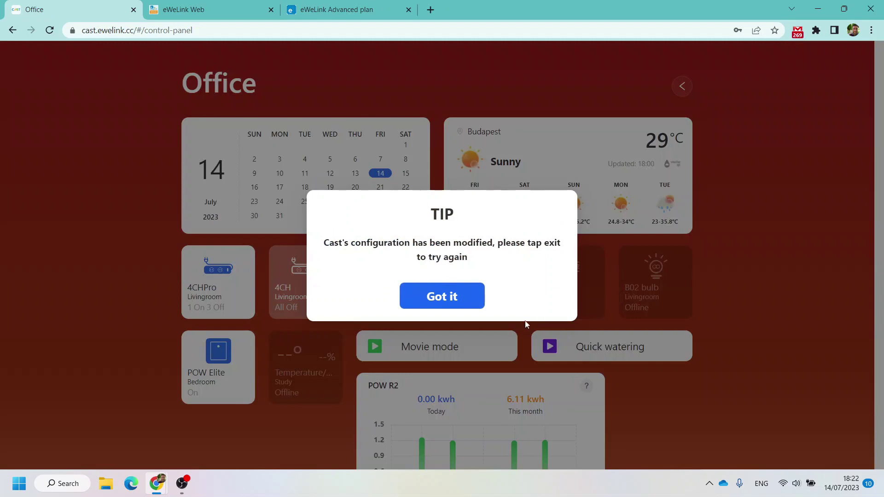
pyautogui.click(454, 295)
pyautogui.click(105, 186)
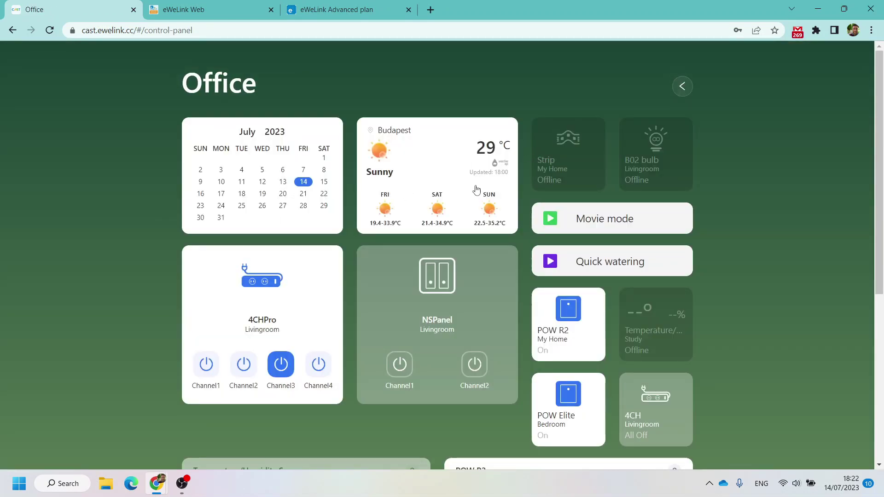
pyautogui.click(323, 366)
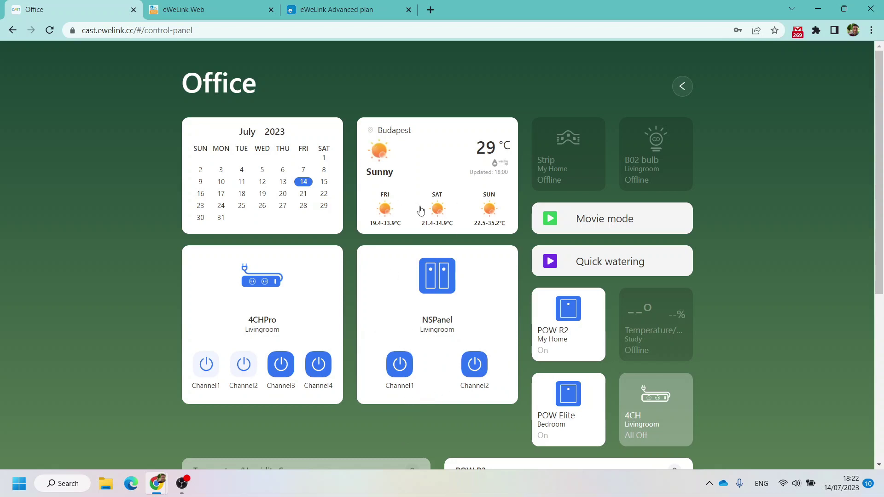
# Scroll the Office dashboard down to the sensor and POW R2 charts and clock, then back up.
pyautogui.scroll(-6, 424, 201)
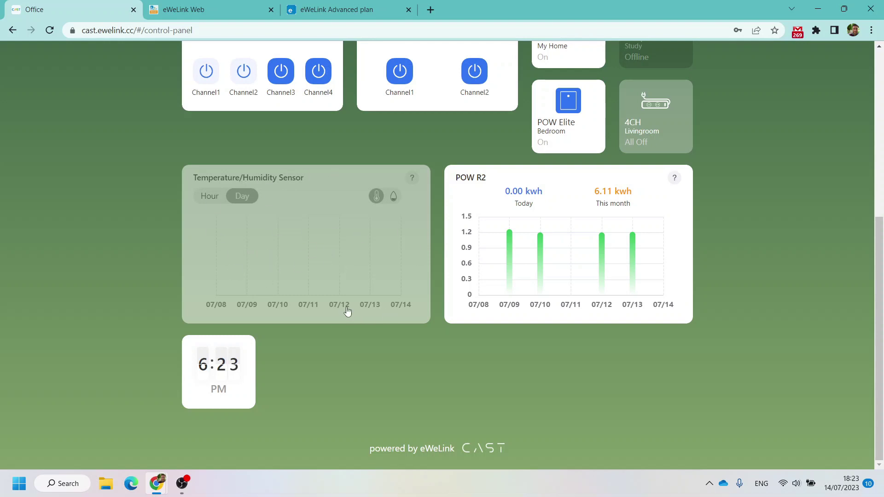
pyautogui.scroll(3, 359, 272)
# Compare the Office cast's edit preview with the live Office dashboard, then close the editor and go to All Devices.
pyautogui.click(184, 9)
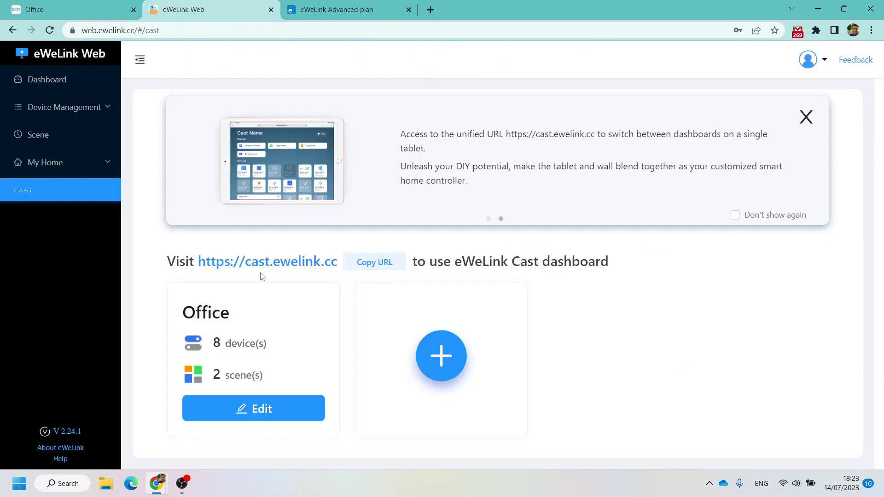
pyautogui.moveTo(231, 346); pyautogui.dragTo(233, 348)
pyautogui.click(241, 418)
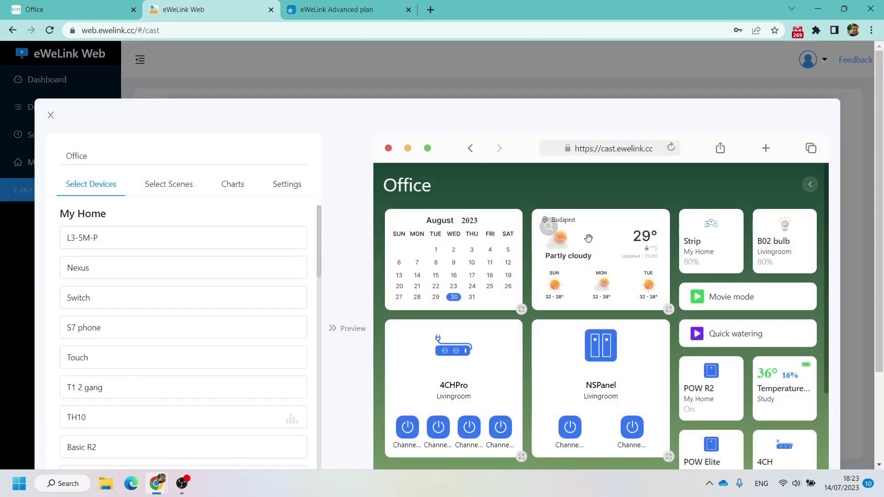
pyautogui.scroll(-4, 571, 295)
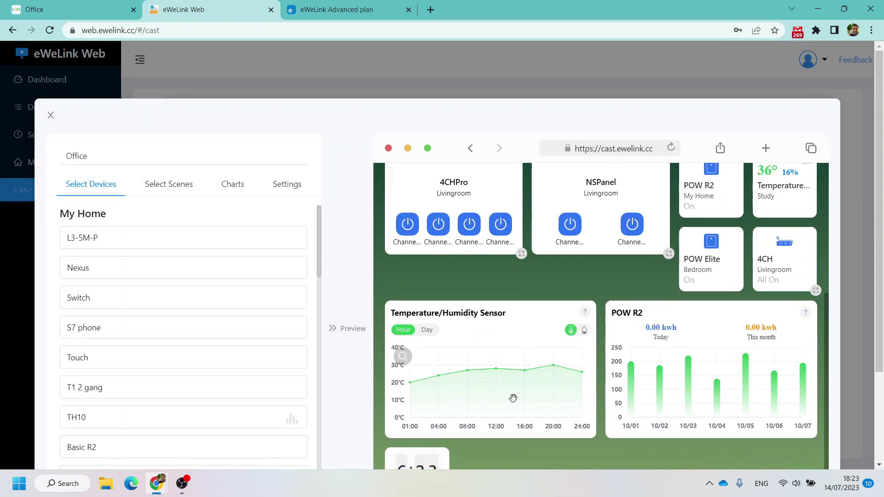
pyautogui.click(74, 10)
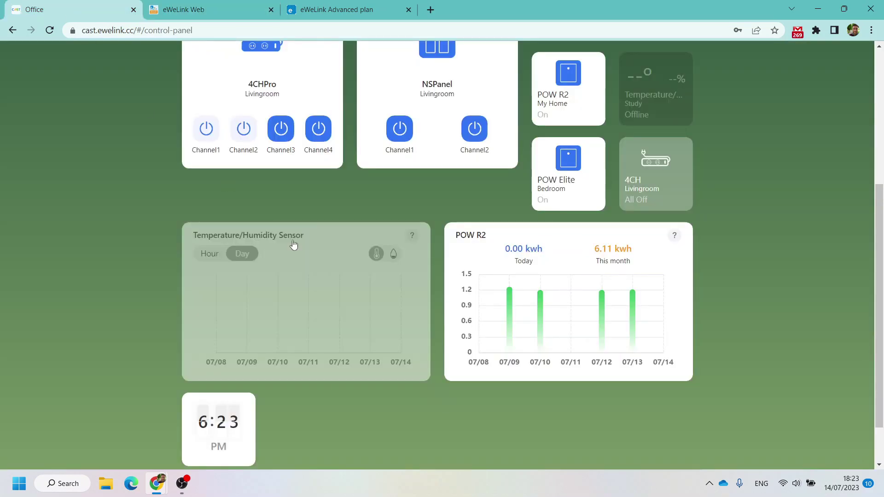
pyautogui.click(235, 9)
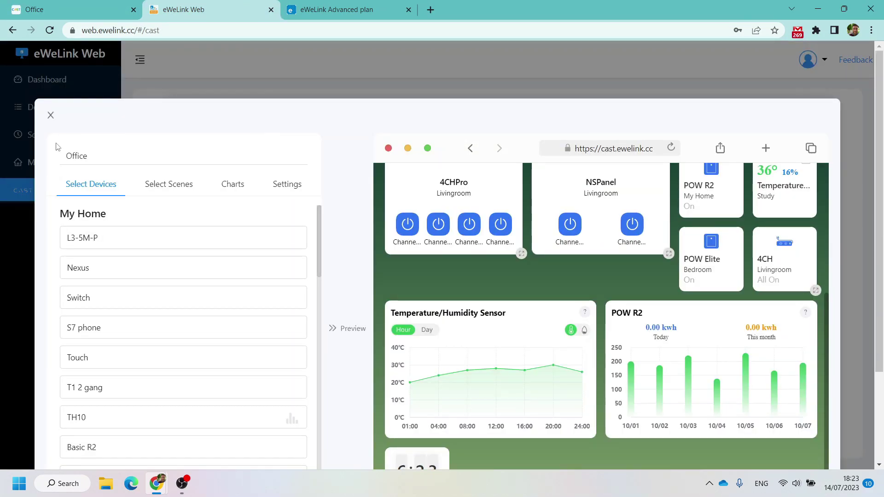
pyautogui.click(51, 115)
pyautogui.click(47, 80)
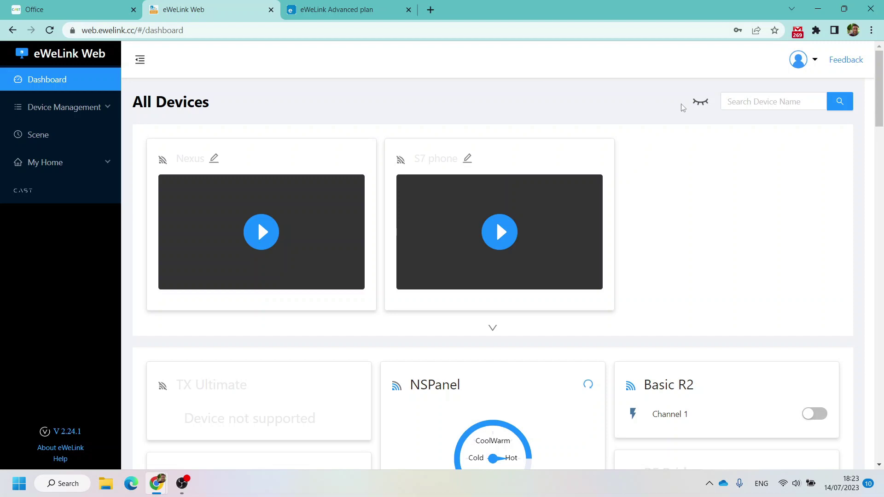
# Scroll through the All Devices cards, including NSPanel at 26.0°C and TH Elite at 30.4°C, 37.3%RH.
pyautogui.scroll(-1, 696, 143)
pyautogui.scroll(-3, 697, 143)
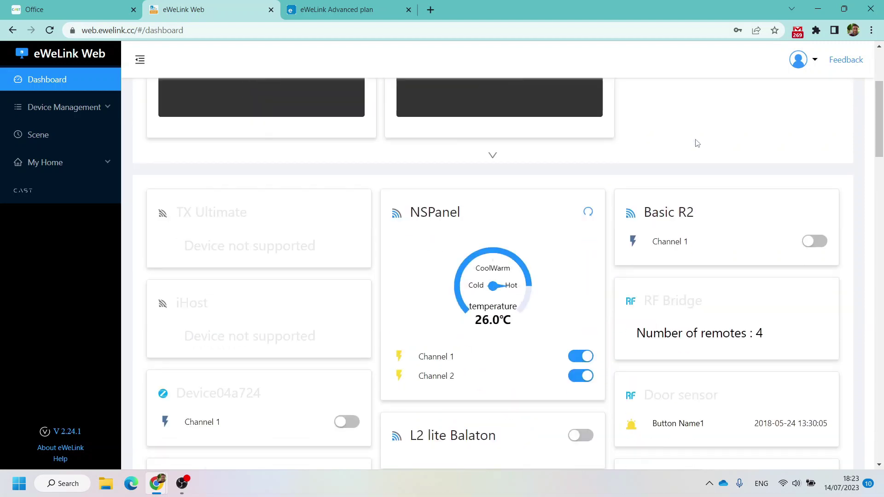
pyautogui.scroll(-2, 697, 143)
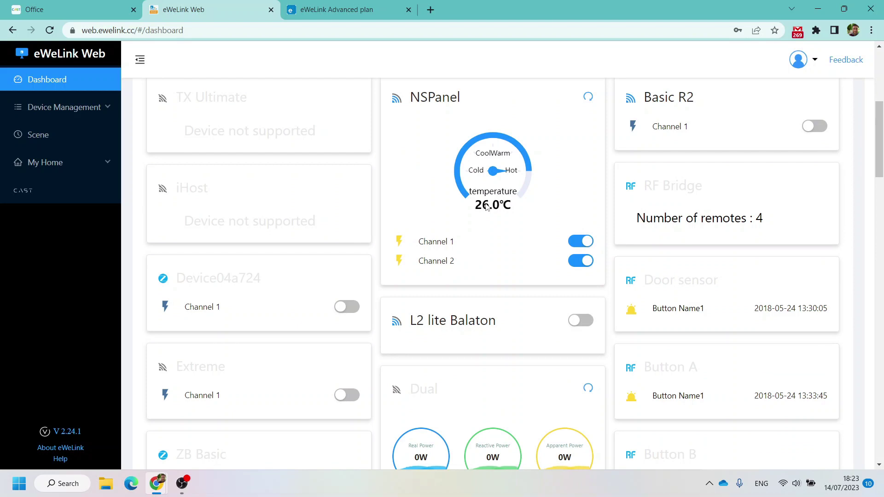
pyautogui.scroll(-1, 481, 198)
pyautogui.scroll(2, 490, 199)
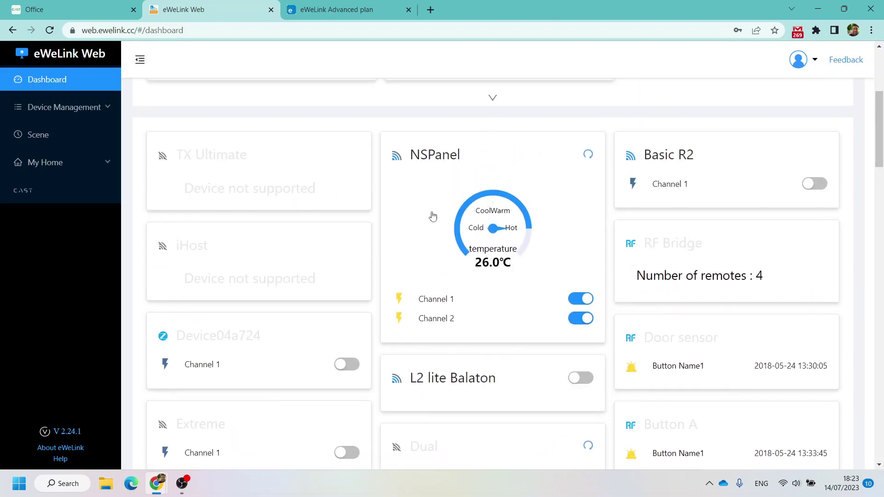
pyautogui.scroll(-2, 542, 276)
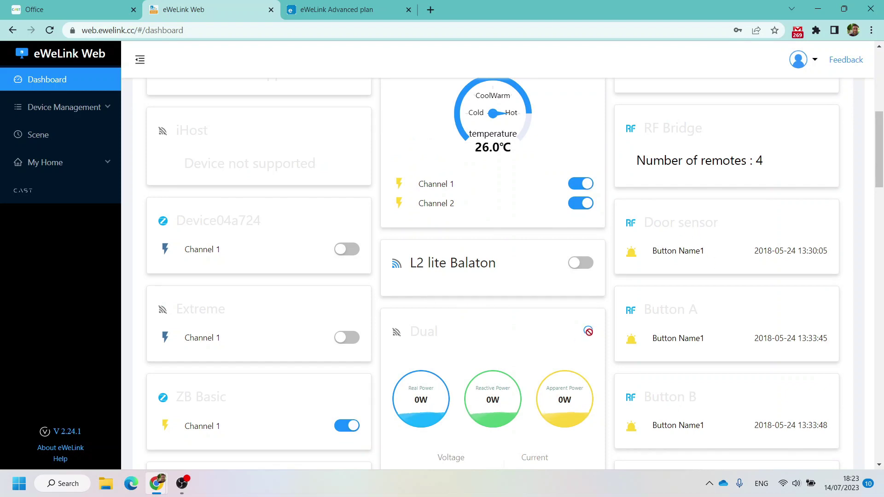
pyautogui.scroll(-1, 442, 310)
pyautogui.scroll(-3, 442, 309)
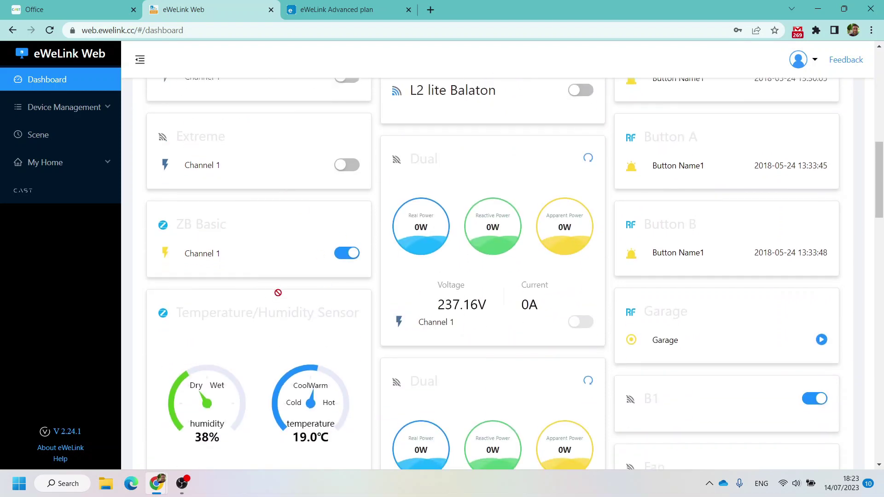
pyautogui.scroll(-4, 278, 290)
pyautogui.scroll(10, 250, 251)
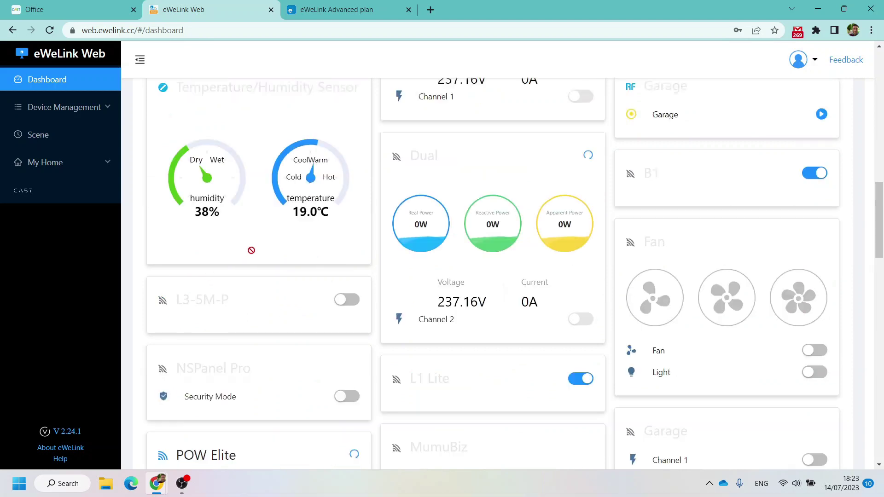
pyautogui.scroll(-5, 246, 323)
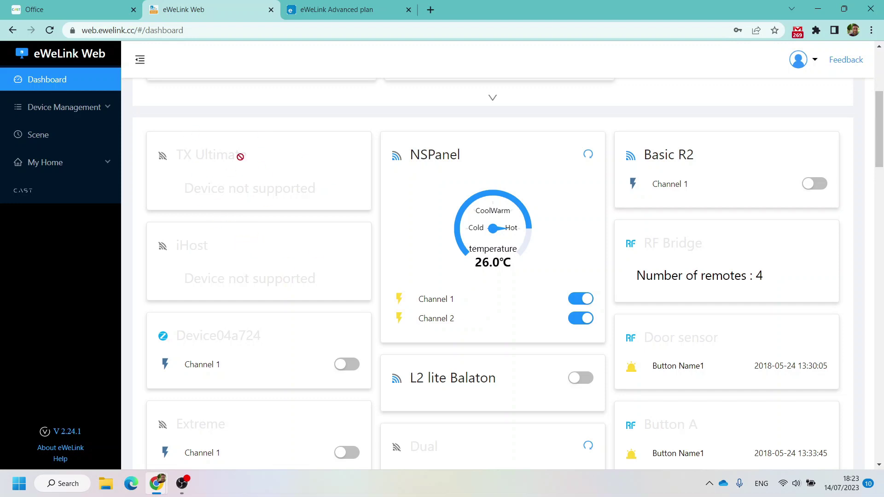
pyautogui.scroll(-20, 503, 283)
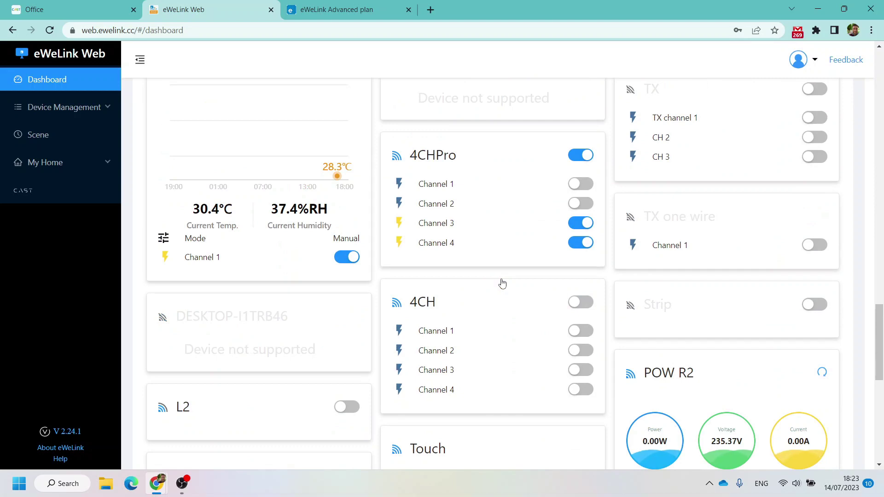
pyautogui.scroll(4, 503, 283)
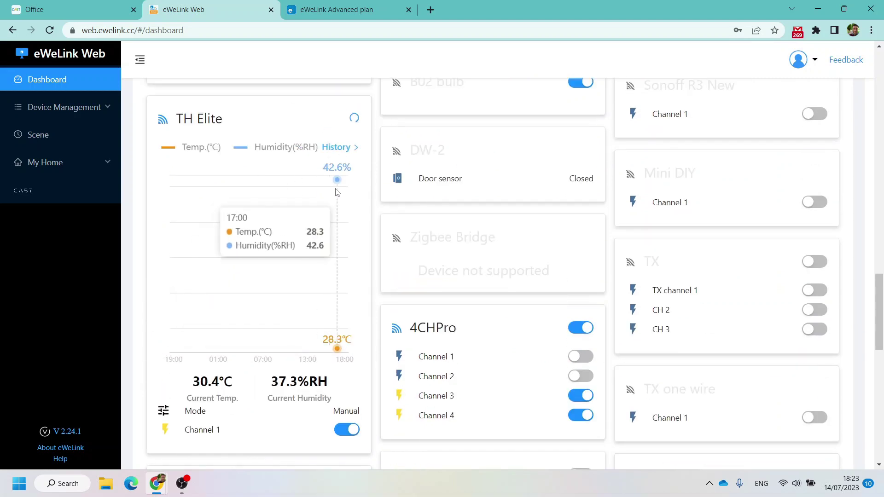
pyautogui.click(51, 8)
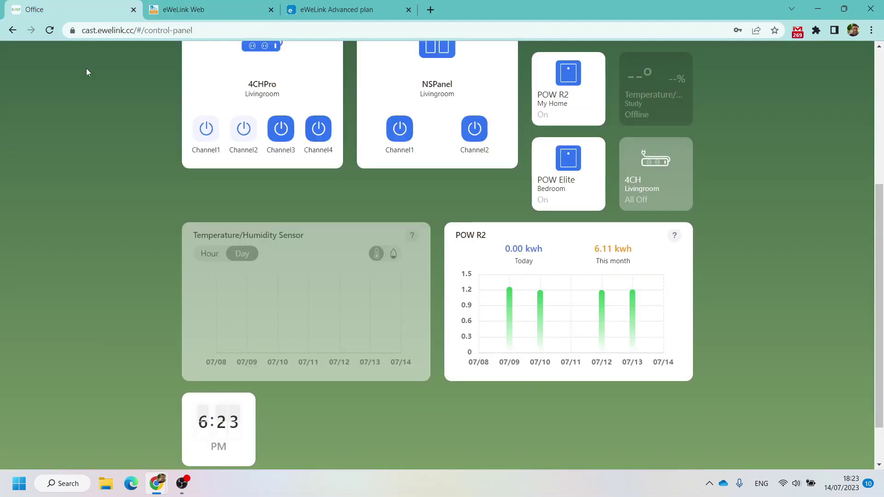
pyautogui.scroll(5, 200, 221)
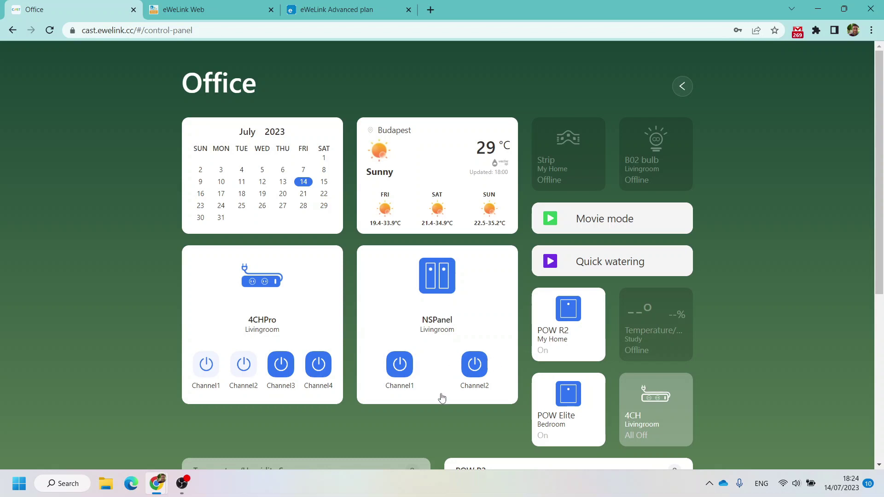
pyautogui.click(221, 7)
pyautogui.scroll(-2, 615, 233)
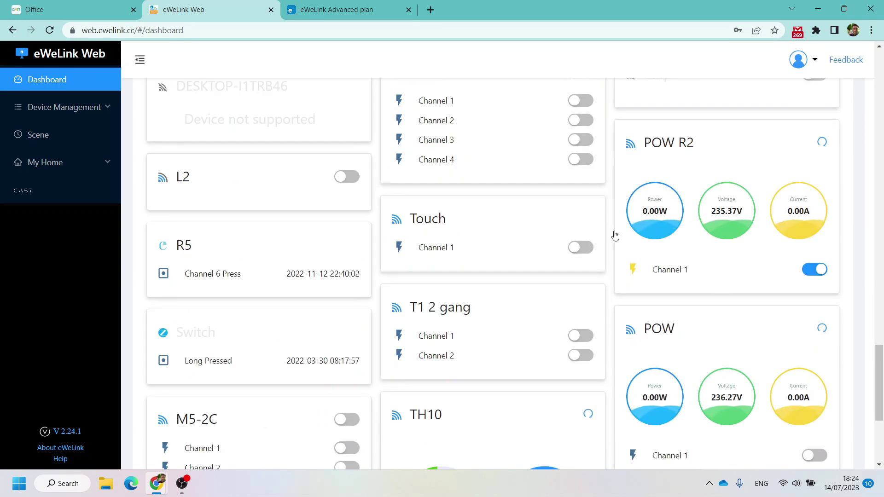
pyautogui.scroll(-5, 612, 233)
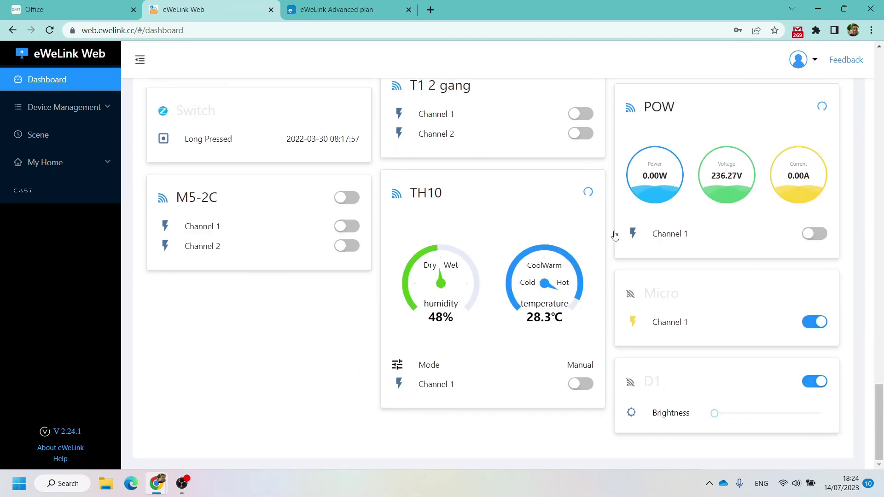
pyautogui.click(21, 135)
pyautogui.scroll(-2, 534, 233)
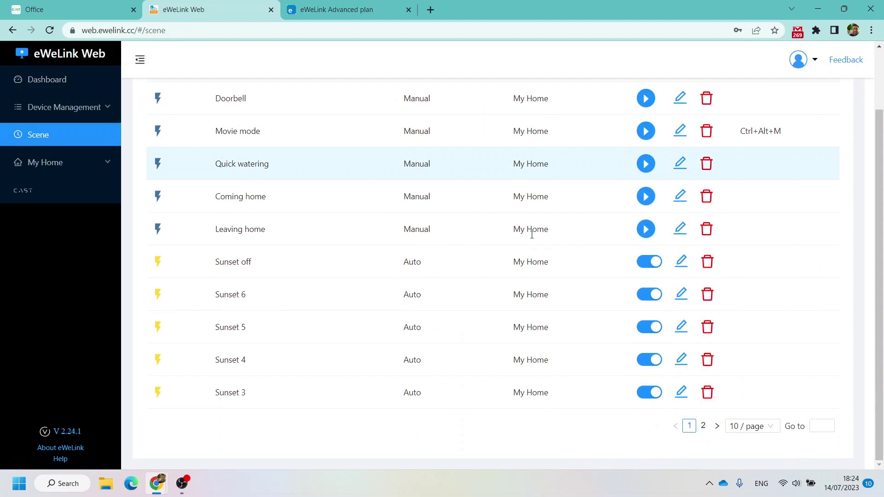
pyautogui.scroll(2, 532, 234)
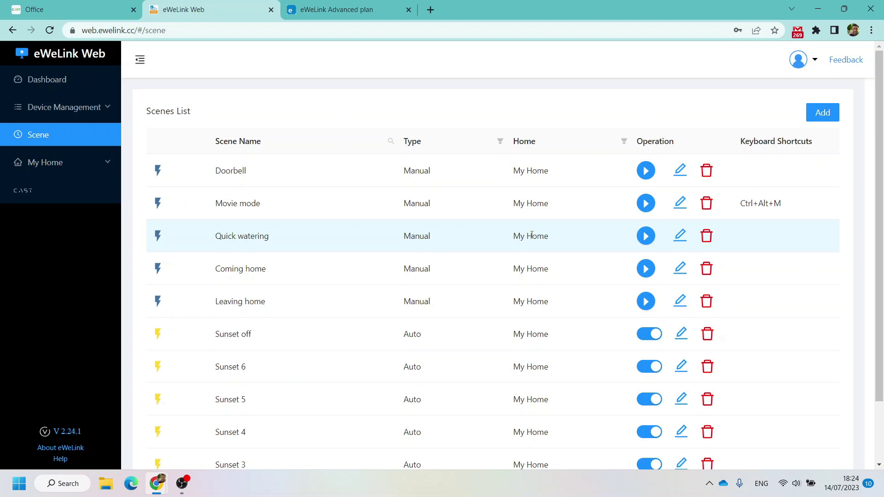
pyautogui.click(64, 85)
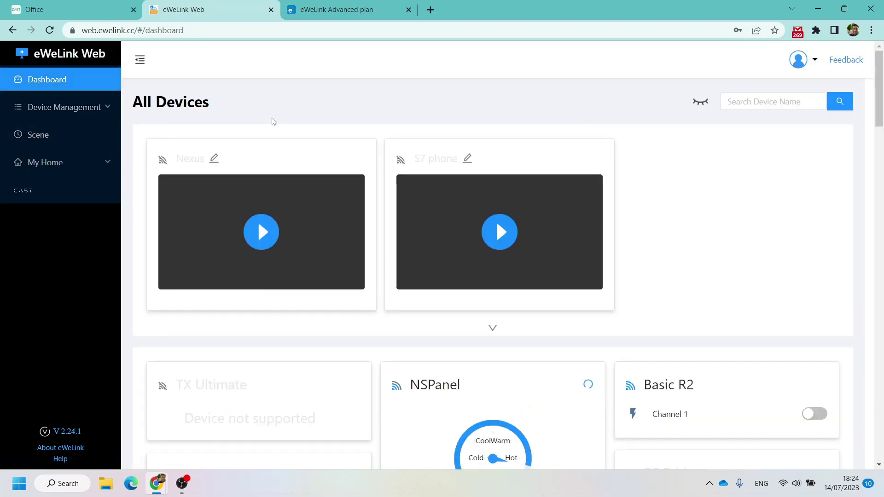
pyautogui.click(106, 10)
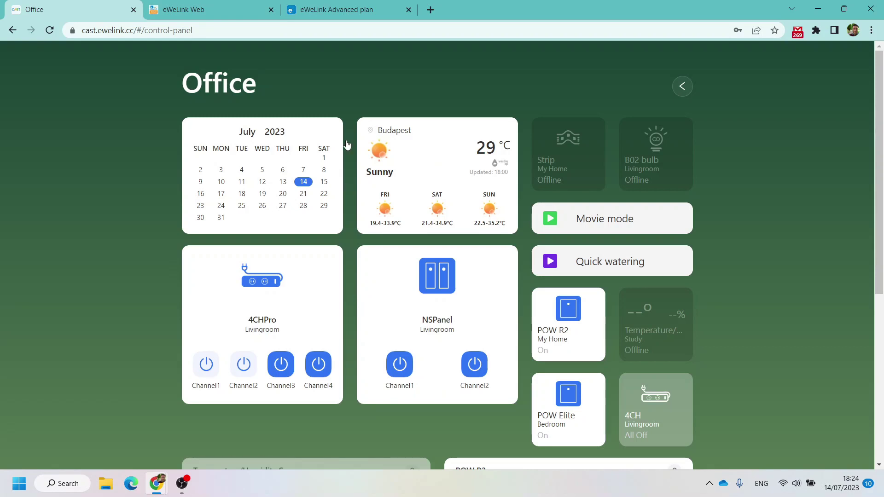
# Bring up the Advanced plan page's features table comparing Advanced (USD 9.9 / Year) with Free.
pyautogui.click(331, 10)
pyautogui.scroll(-6, 315, 100)
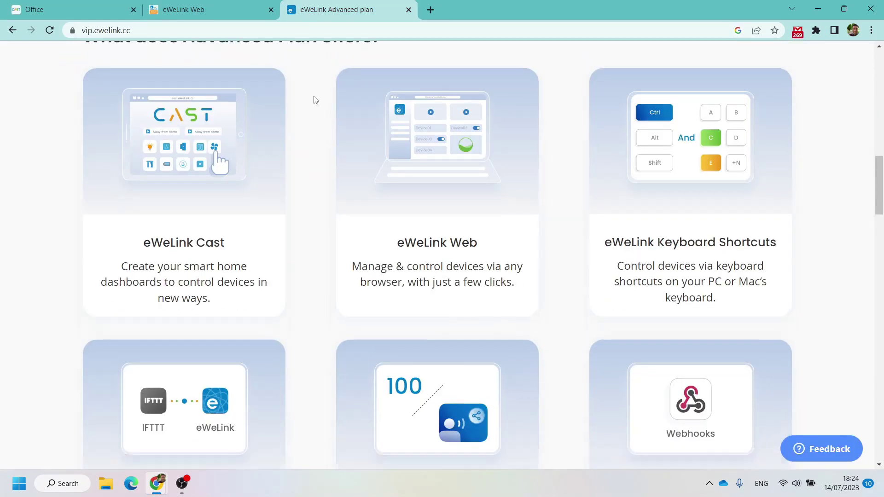
pyautogui.scroll(-10, 315, 100)
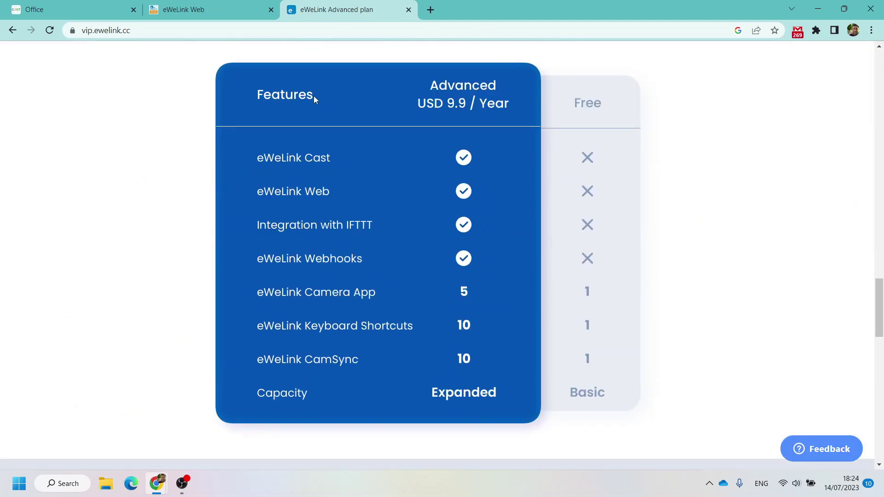